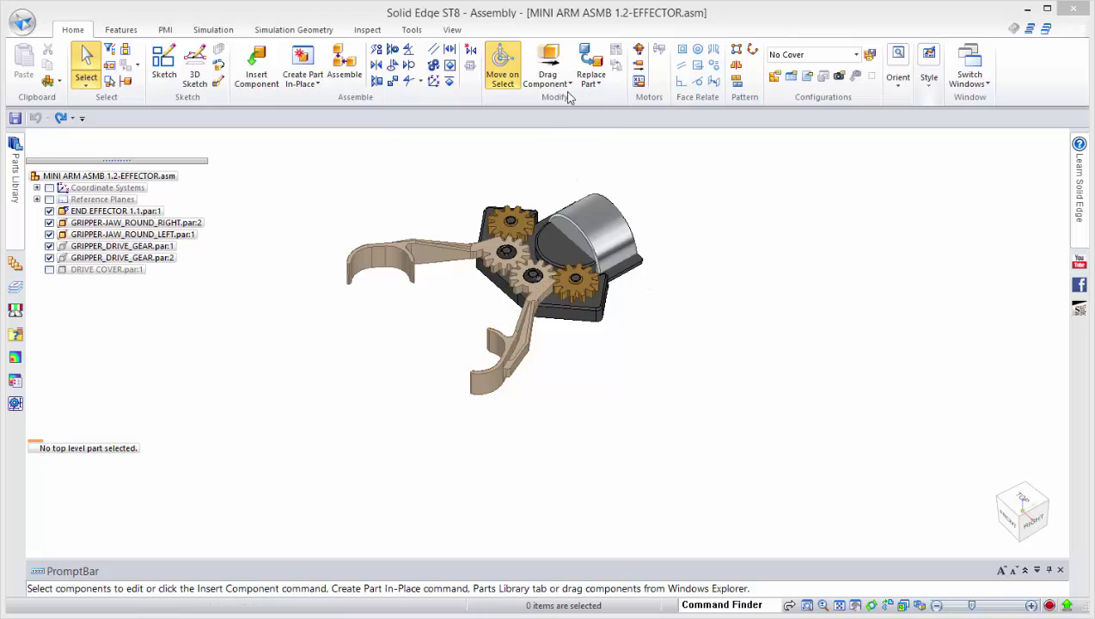
Replace GRIPPER-JAW_ROUND_RIGHT with GRIPPER-JAW_STRAIGHT_RIGHT.par and suppress its broken relationships.
click(413, 251)
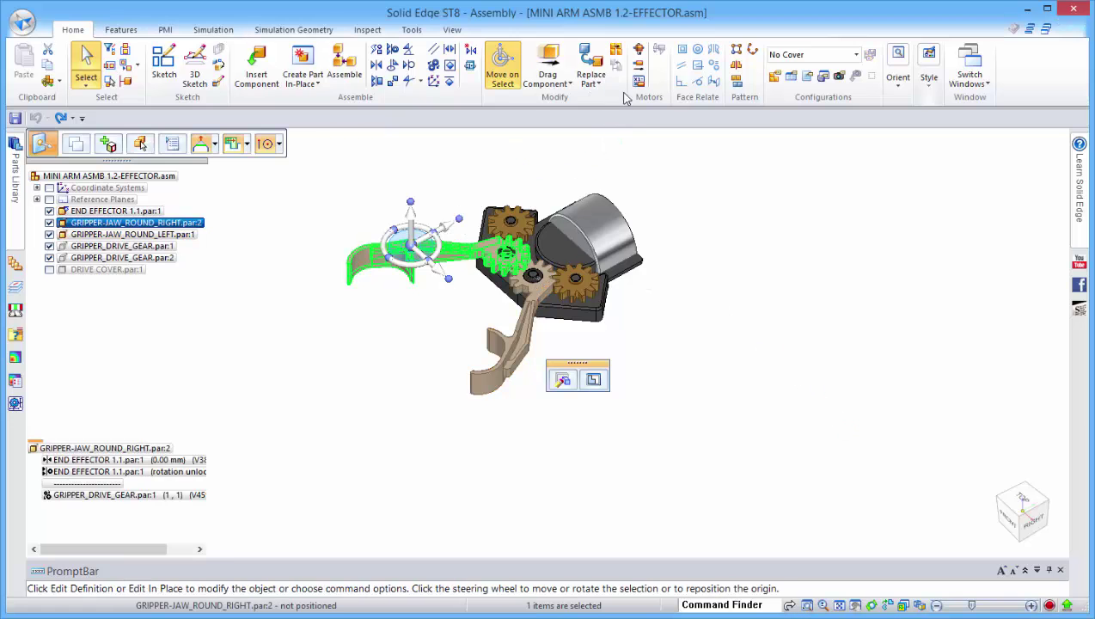
click(591, 60)
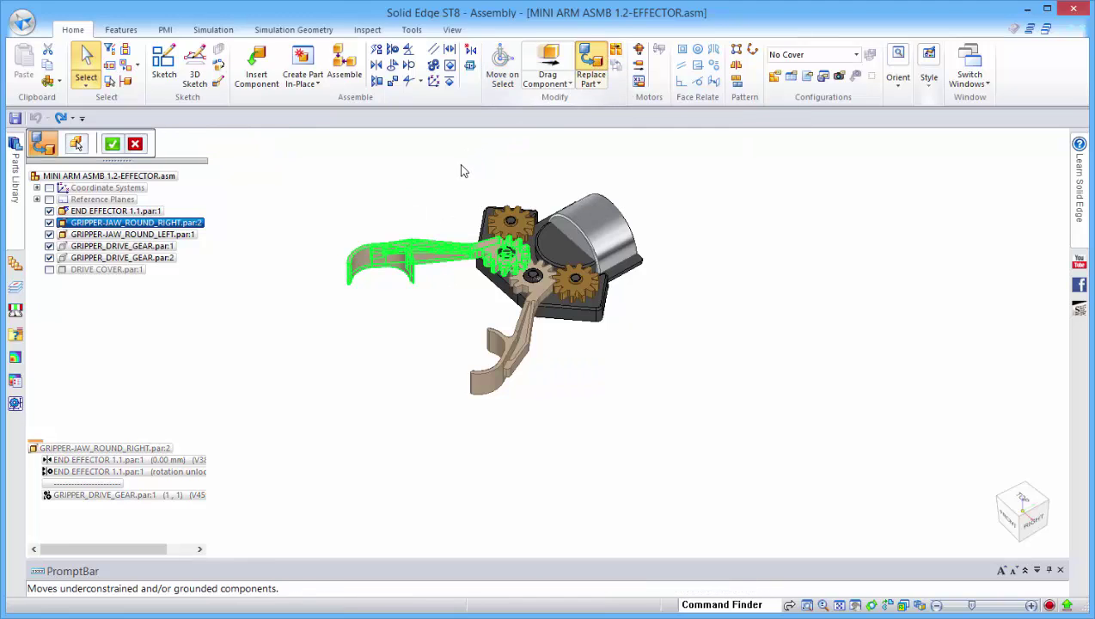
click(112, 144)
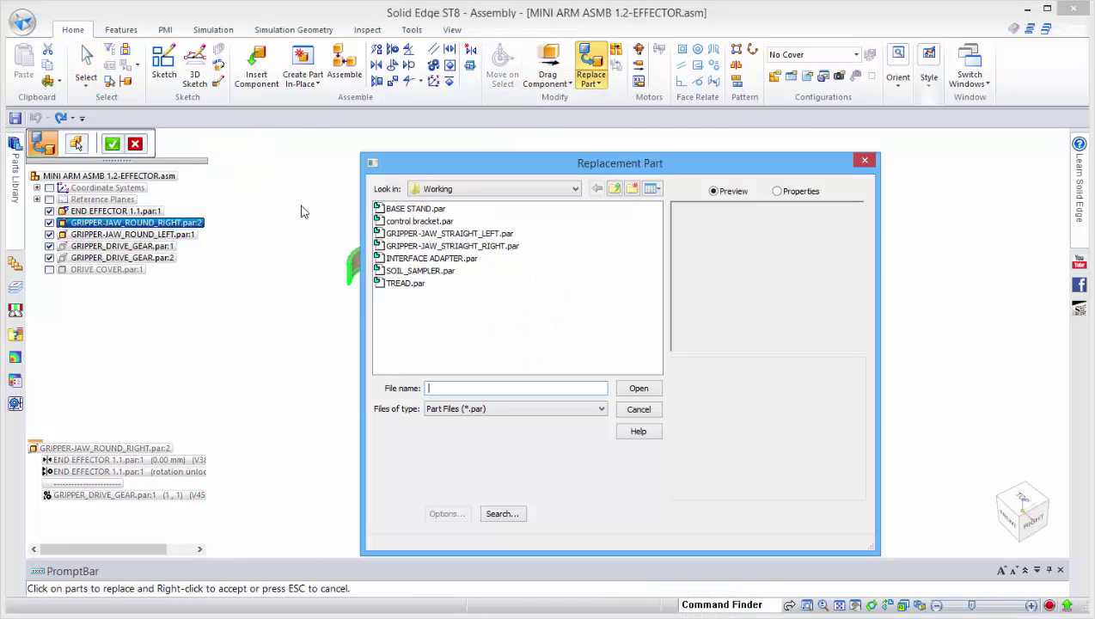
double_click(430, 248)
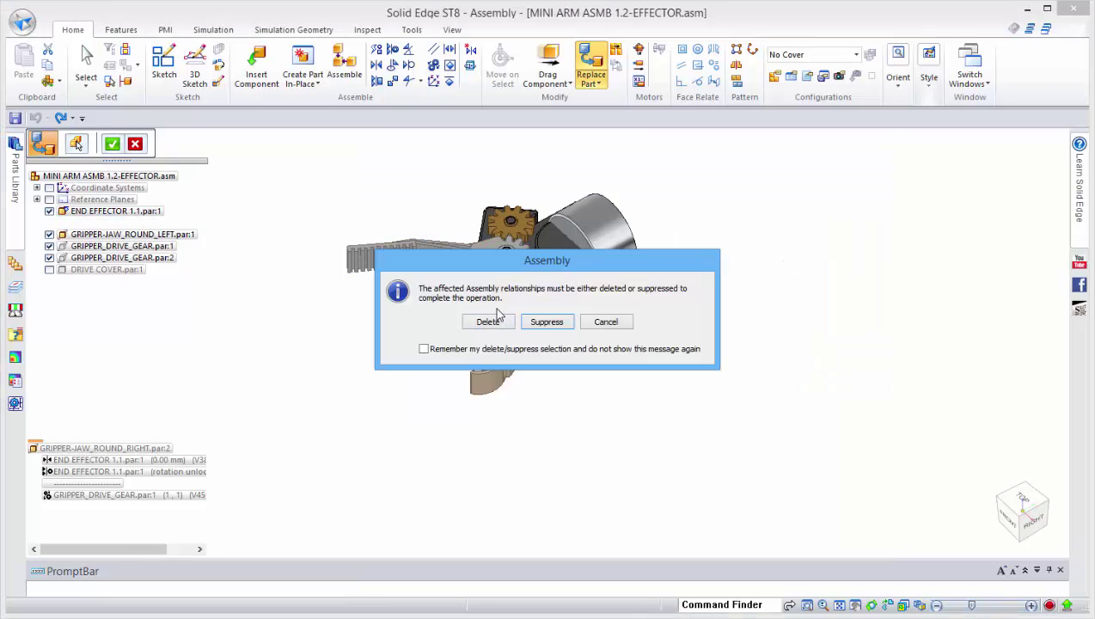
drag(548, 264, 525, 109)
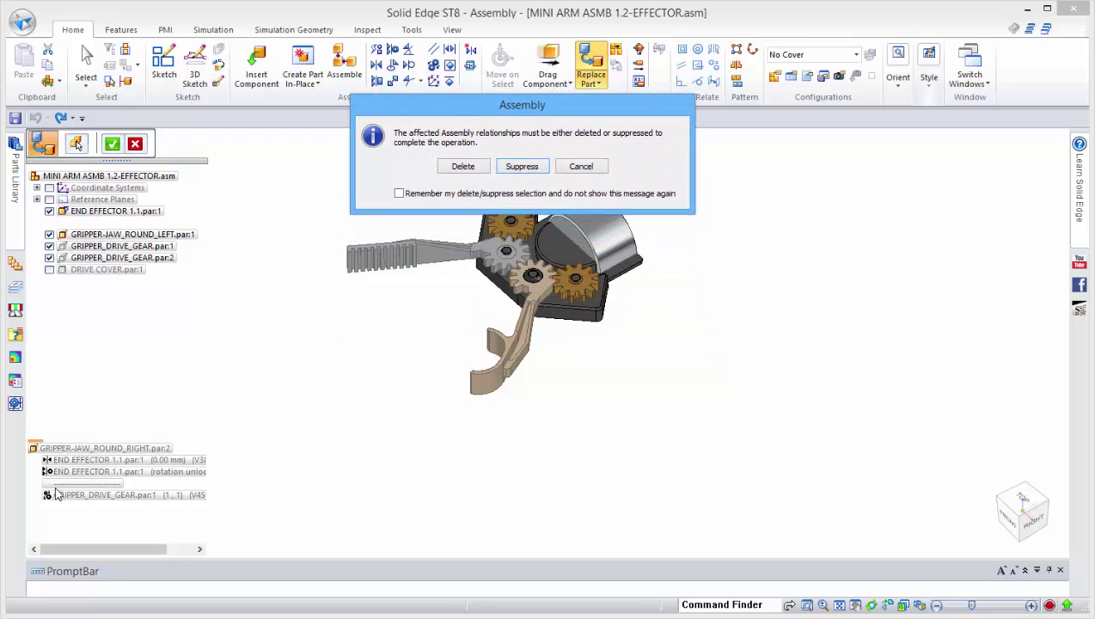
click(520, 167)
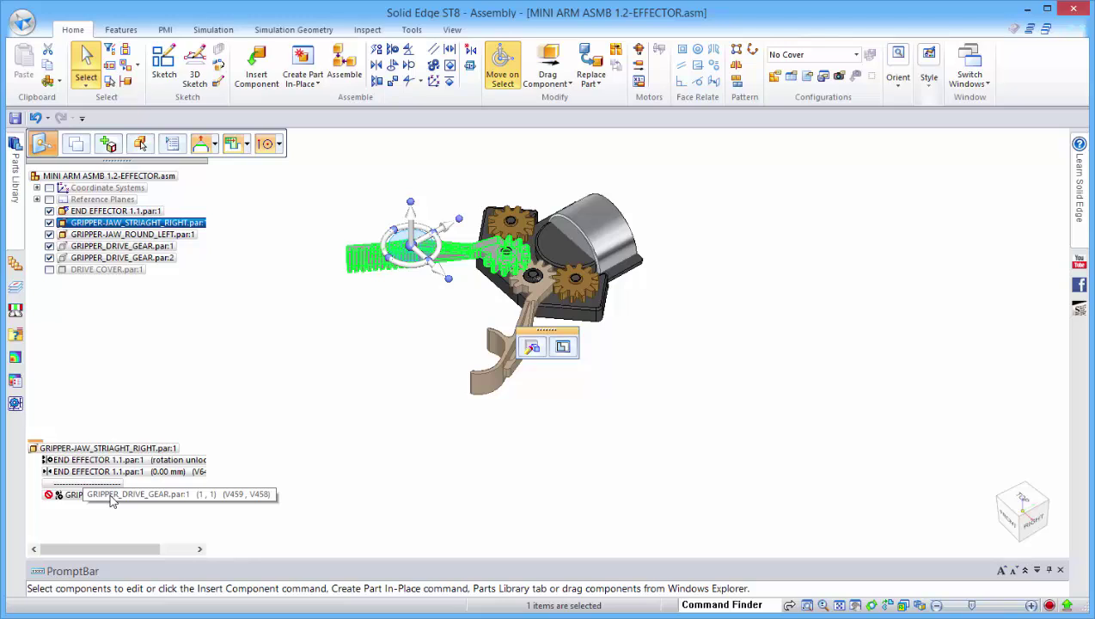
Redefine the jaw's GRIPPER_DRIVE_GEAR.par:1 gear relationship, re-picking the straight jaw's gear as first gear.
click(533, 346)
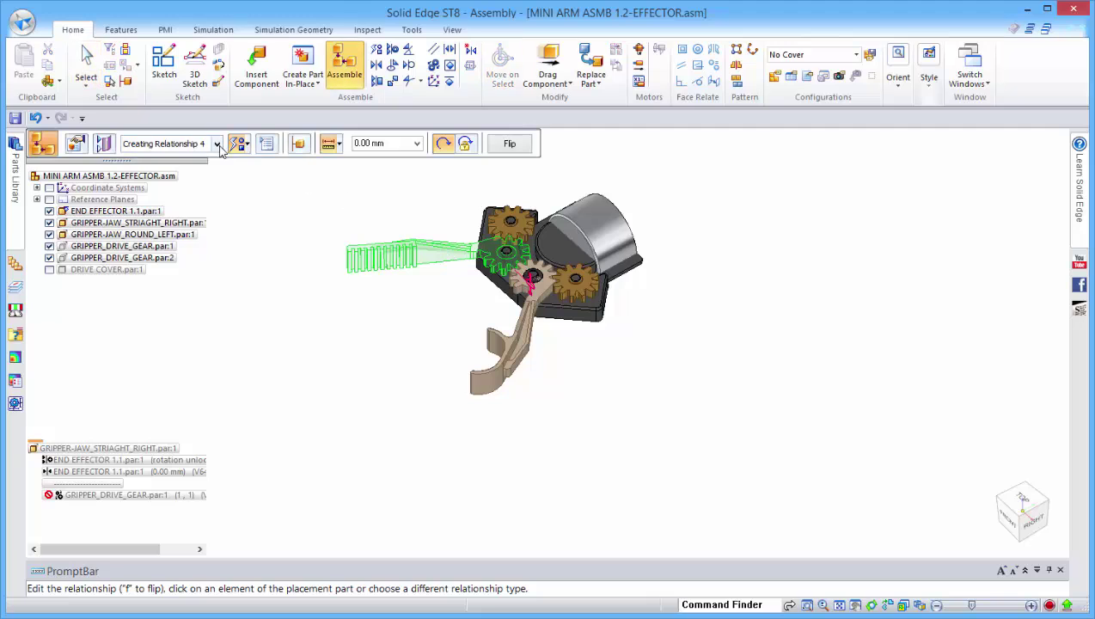
click(217, 144)
click(191, 195)
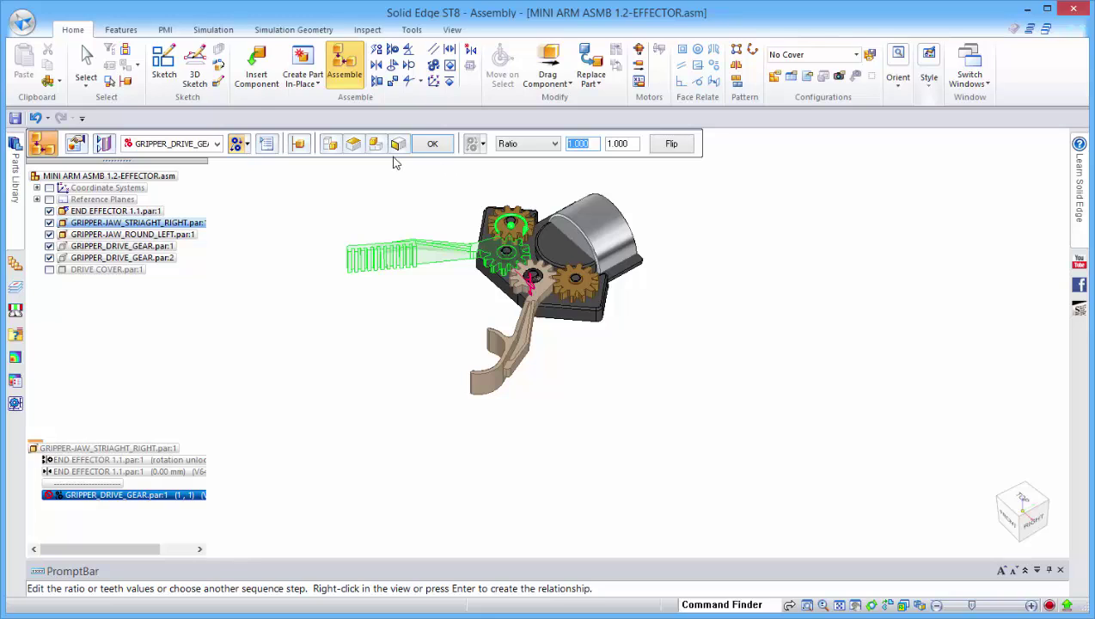
click(353, 144)
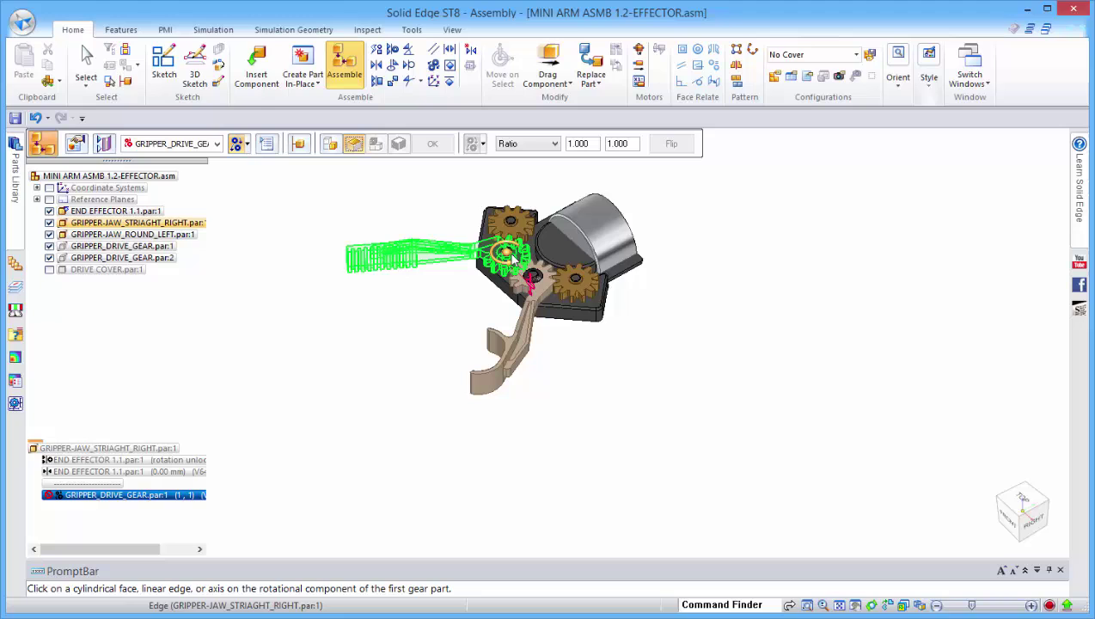
click(512, 256)
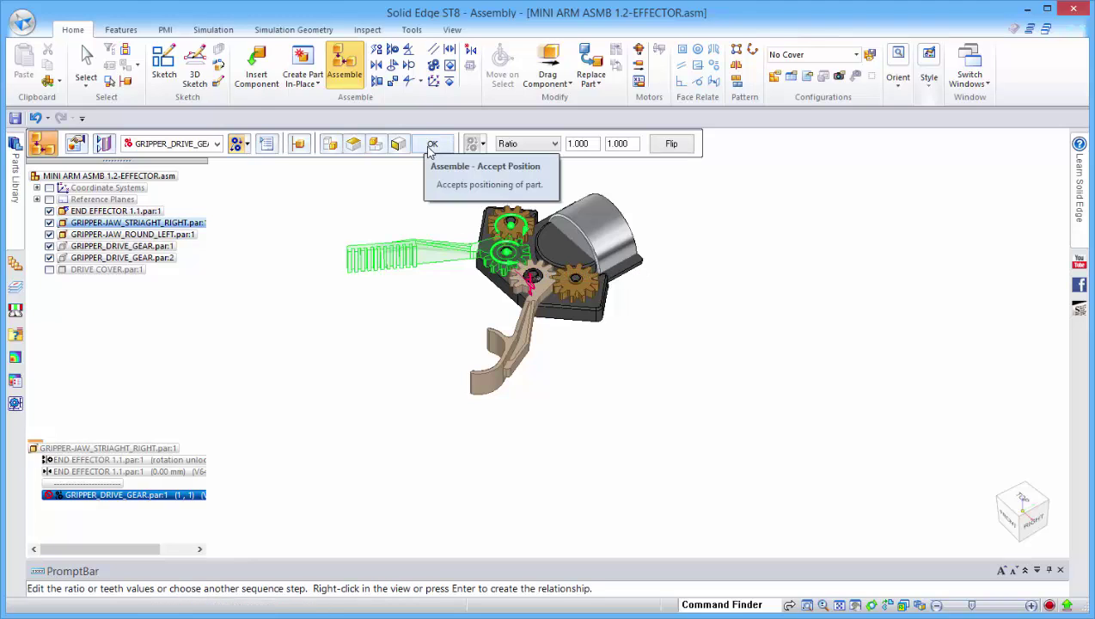
click(431, 146)
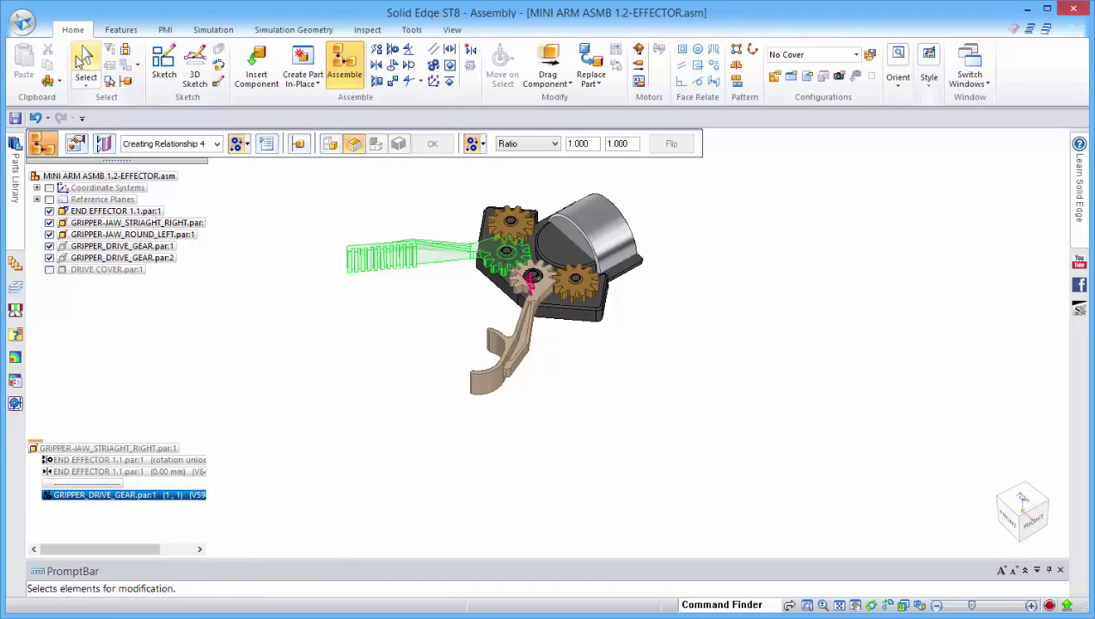
Replace GRIPPER-JAW_ROUND_LEFT with GRIPPER-JAW_STRAIGHT_LEFT.par, suppressing its broken relationships.
click(96, 67)
click(501, 378)
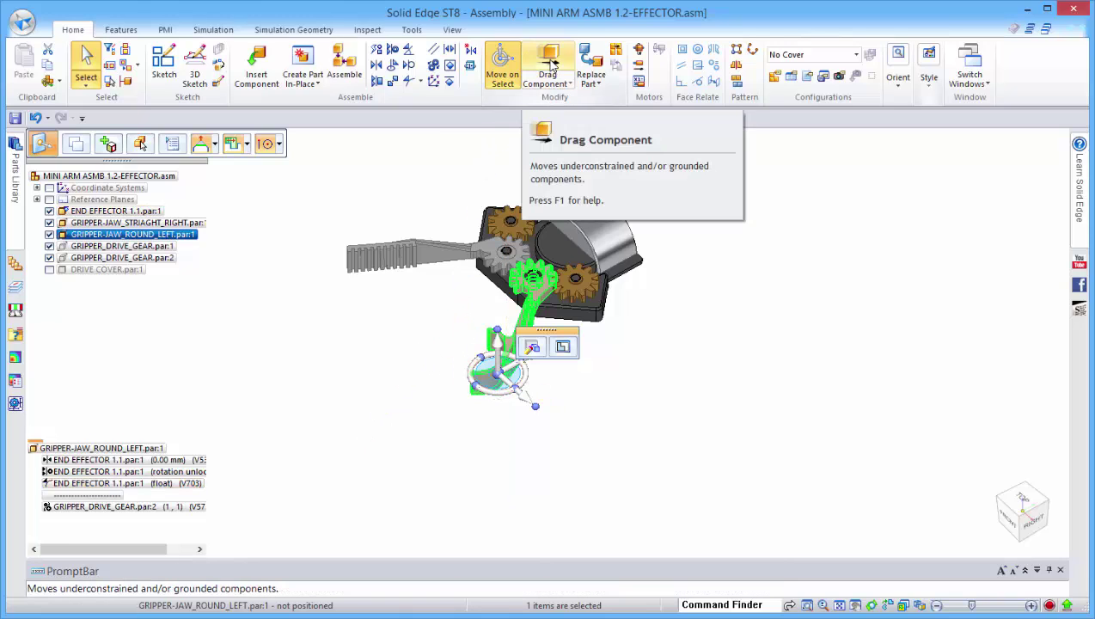
click(591, 67)
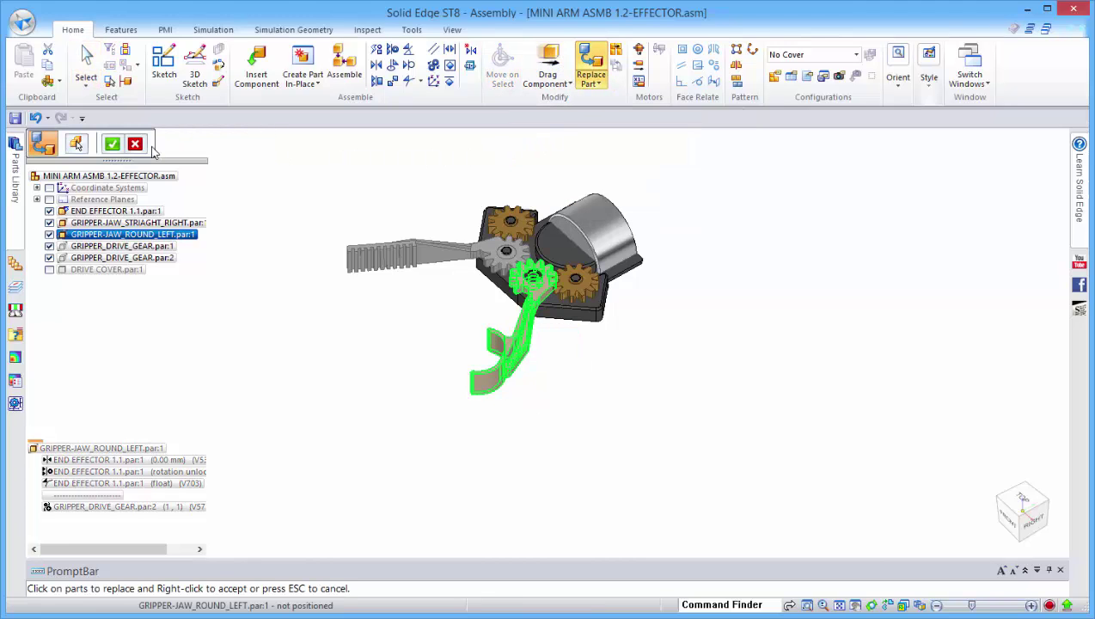
click(112, 143)
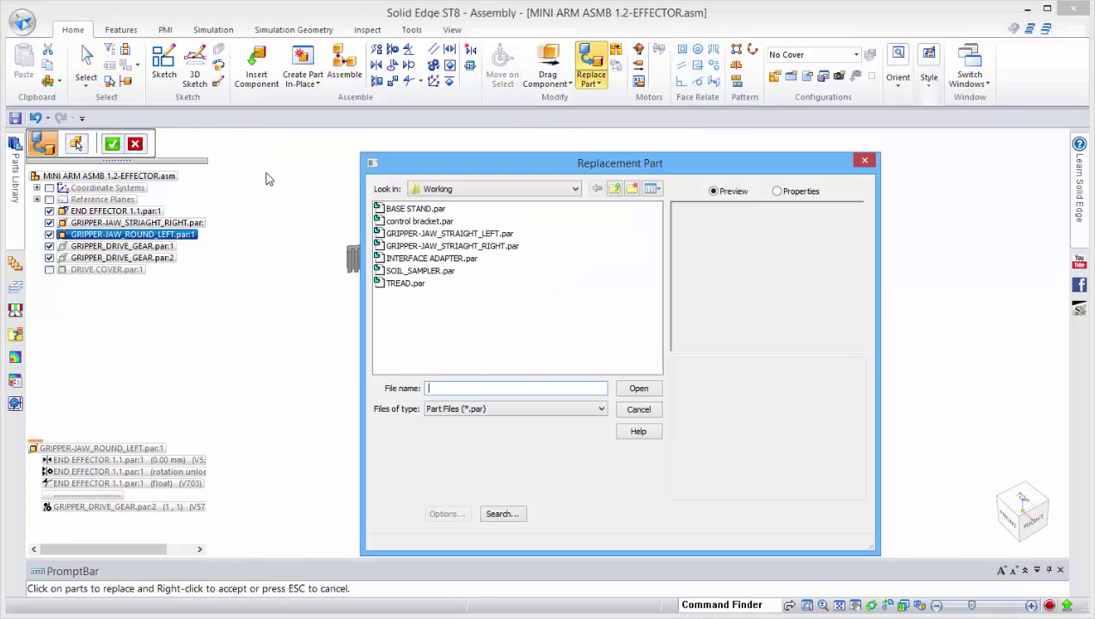
double_click(438, 232)
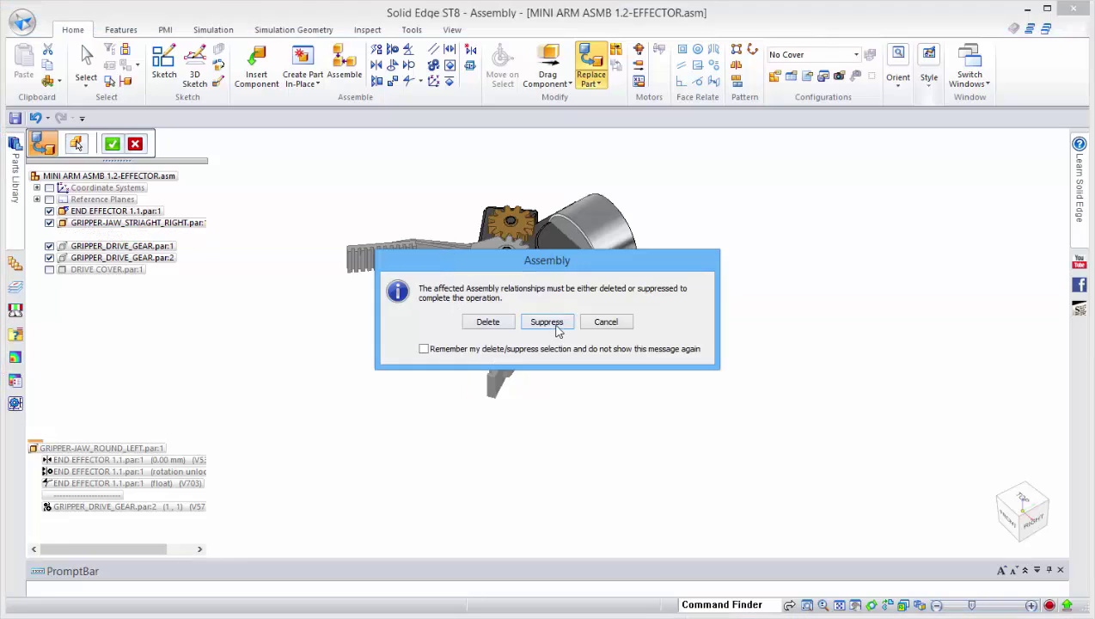
click(546, 323)
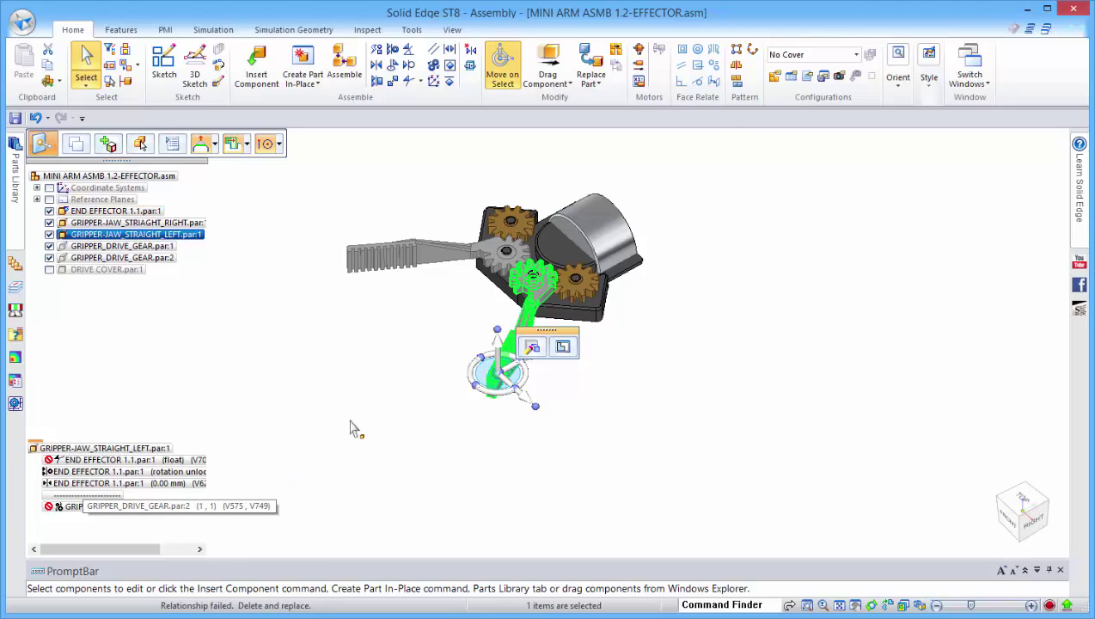
Open the straight left jaw's failed END EFFECTOR relationship for editing.
scroll(442, 338, up, 3)
scroll(545, 184, up, 2)
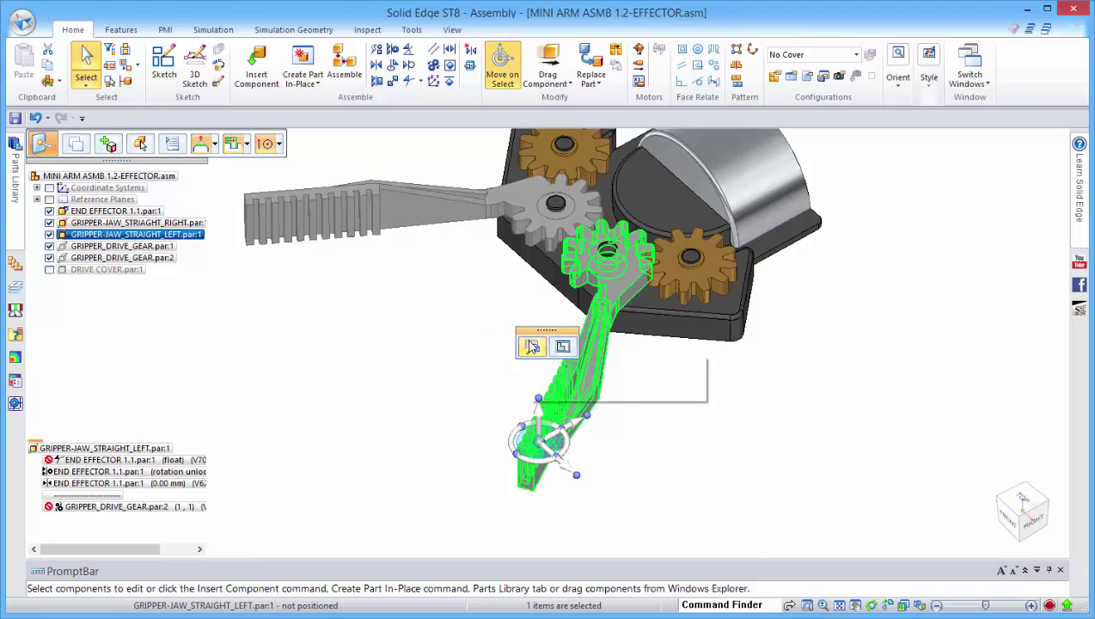
click(531, 345)
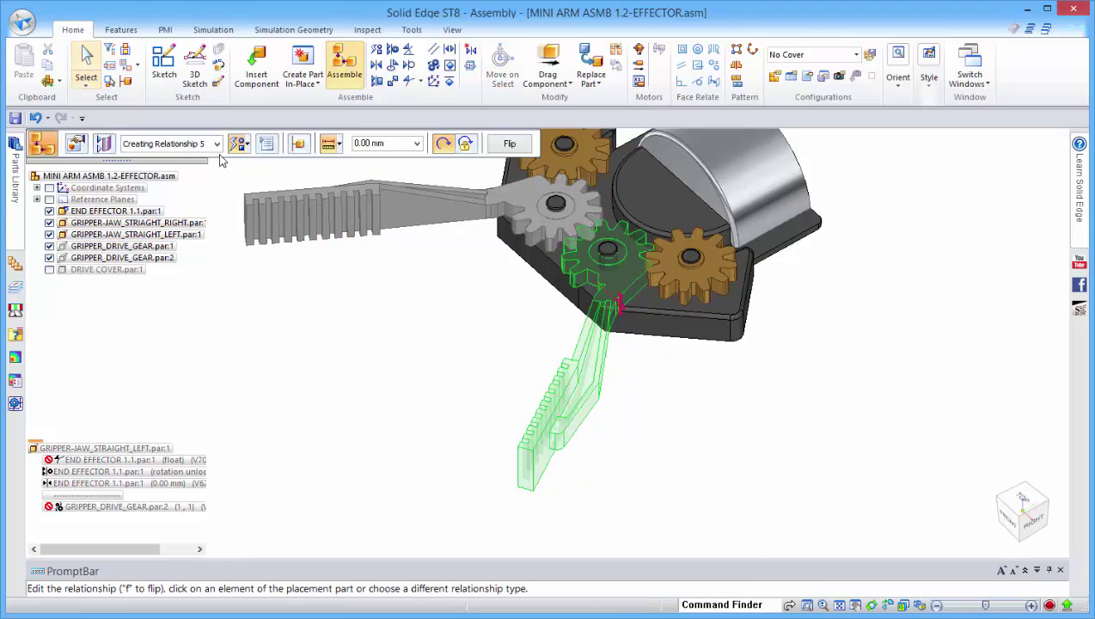
click(216, 144)
click(213, 170)
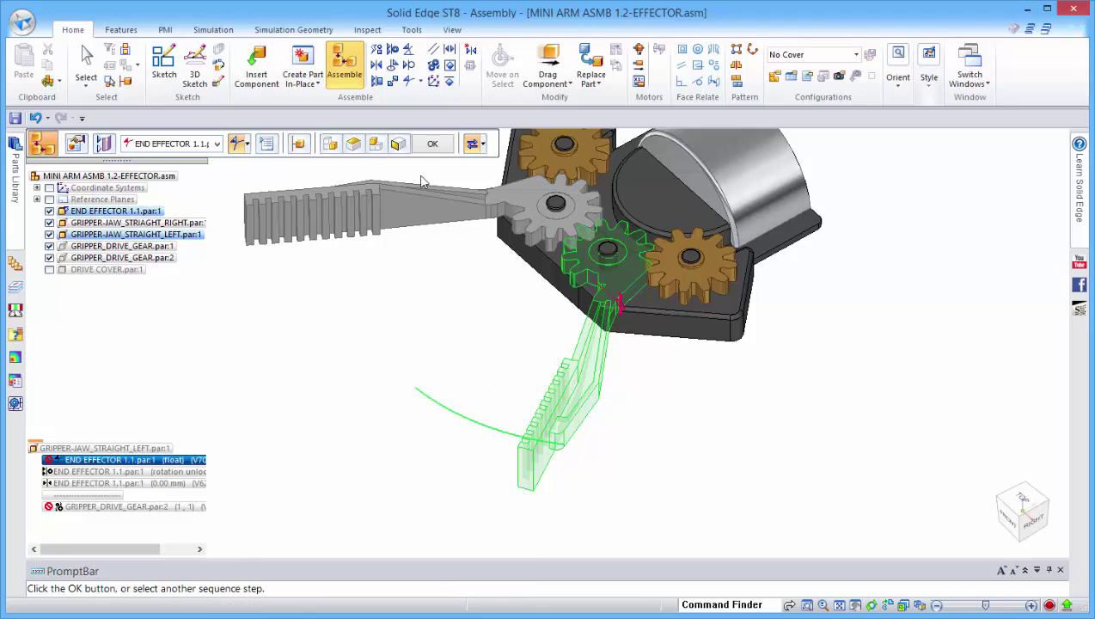
Redefine it as a path: jaw axis follows the sketched arc on END EFFECTOR.
click(353, 143)
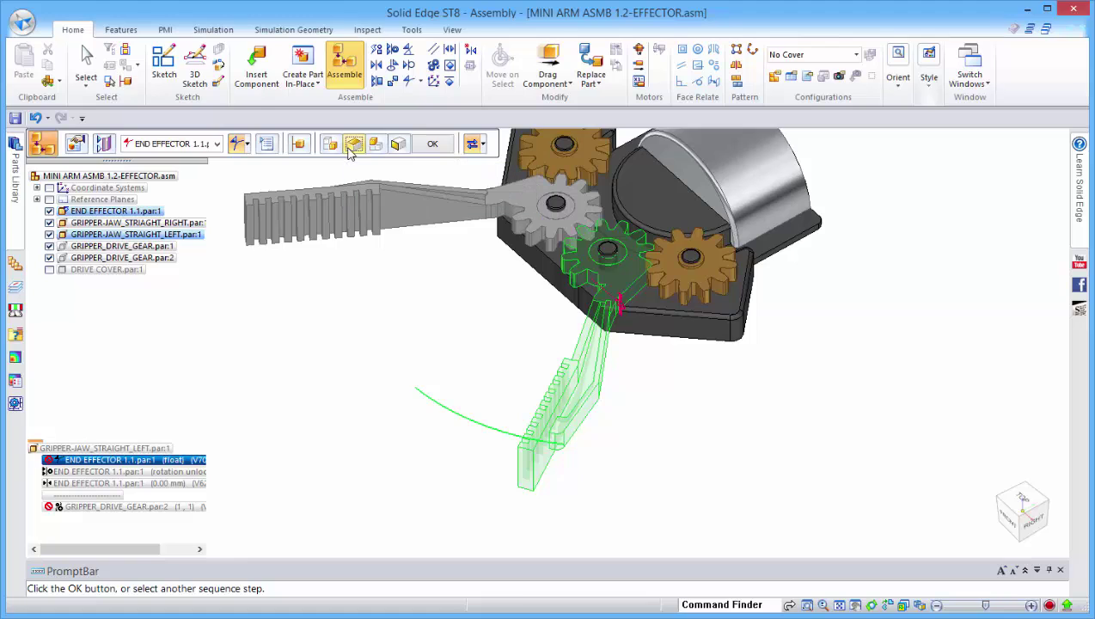
click(560, 447)
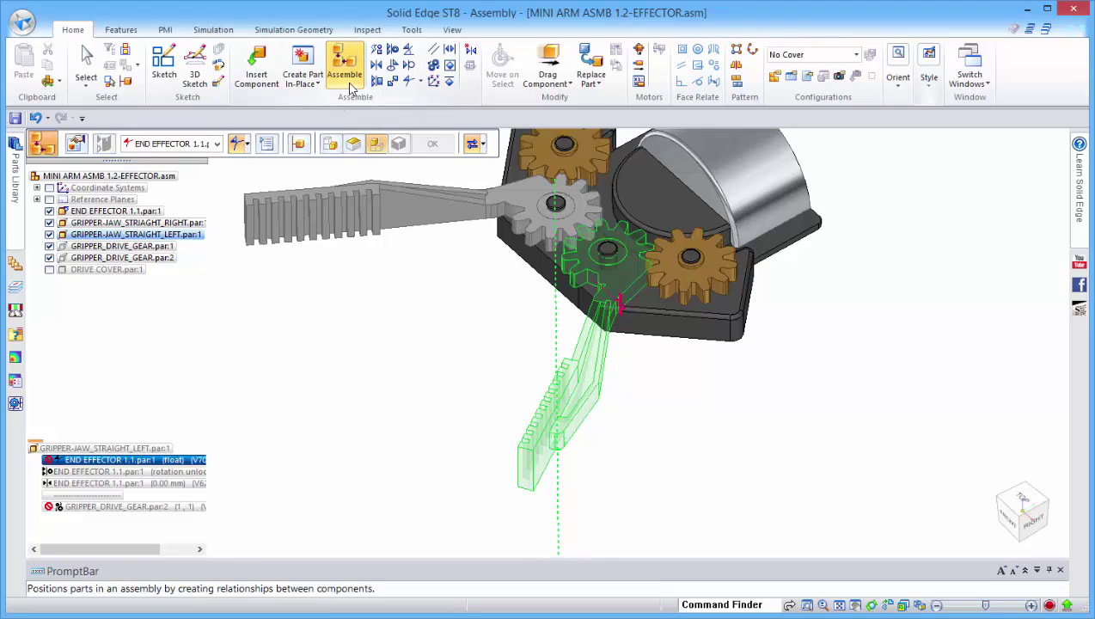
click(682, 323)
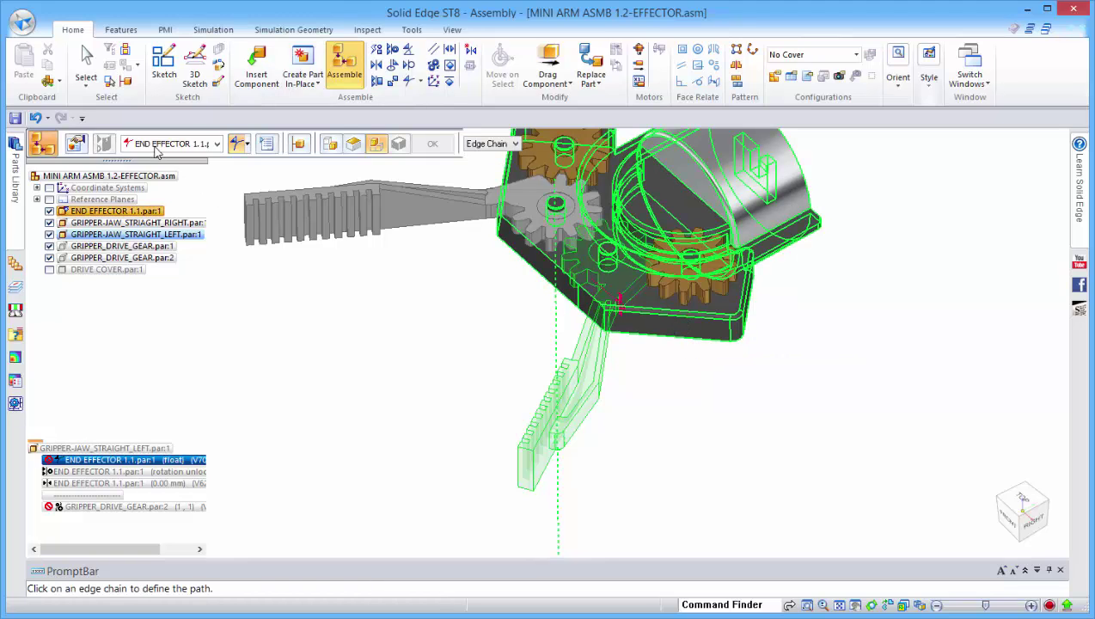
click(104, 144)
click(102, 200)
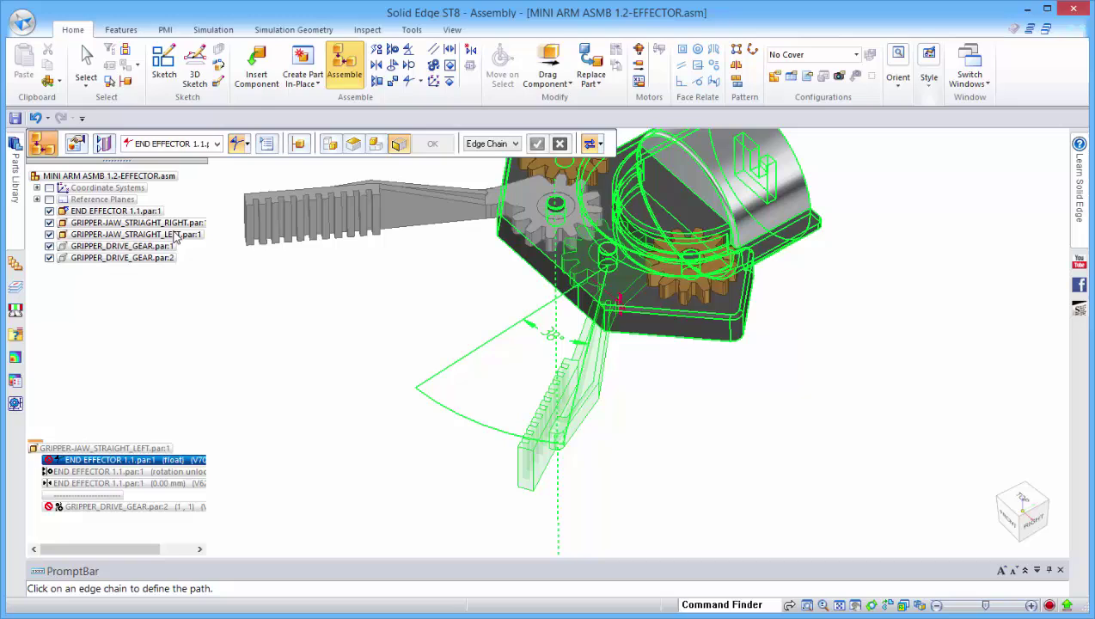
click(496, 384)
right_click(496, 382)
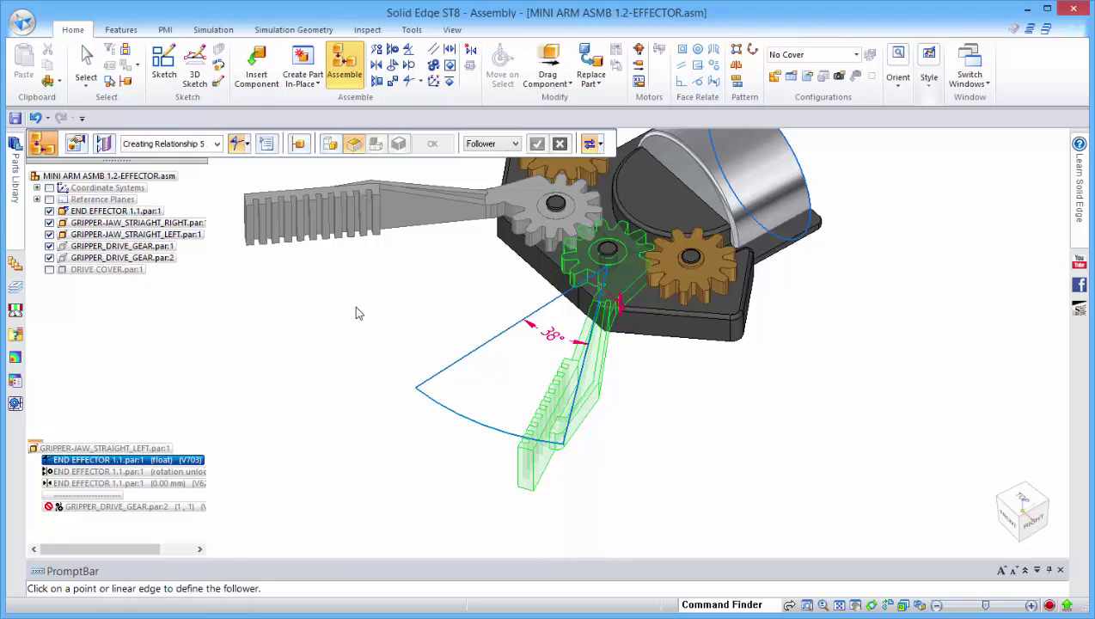
click(218, 144)
Redefine the GRIPPER_DRIVE_GEAR.par:2 relationship as a 1.000:1.000 gear on the first gear's cylindrical face.
click(242, 208)
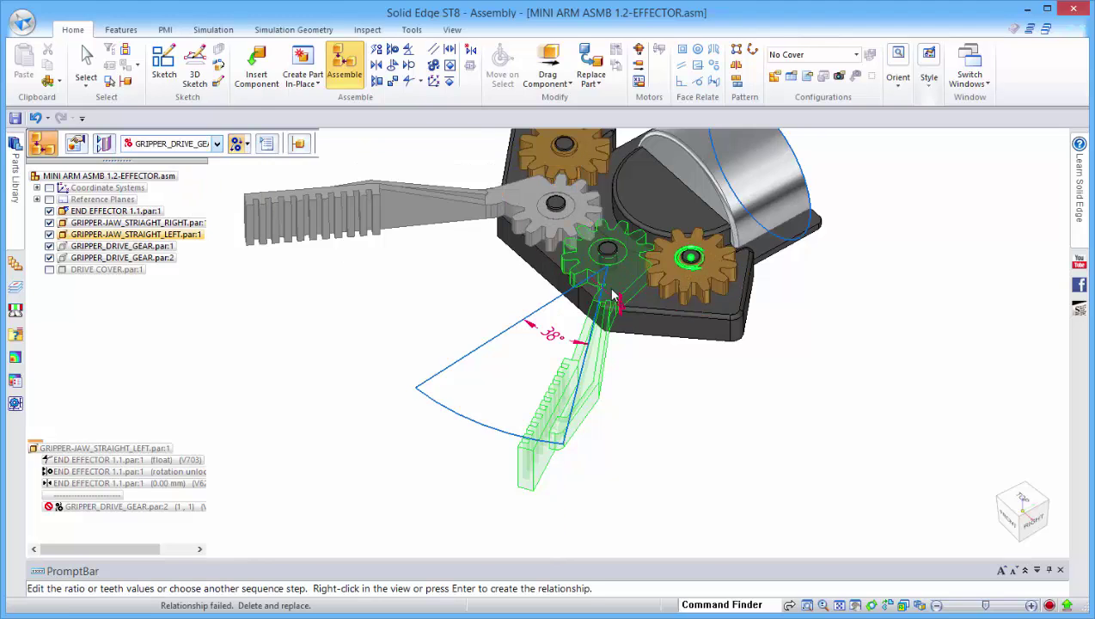
click(688, 277)
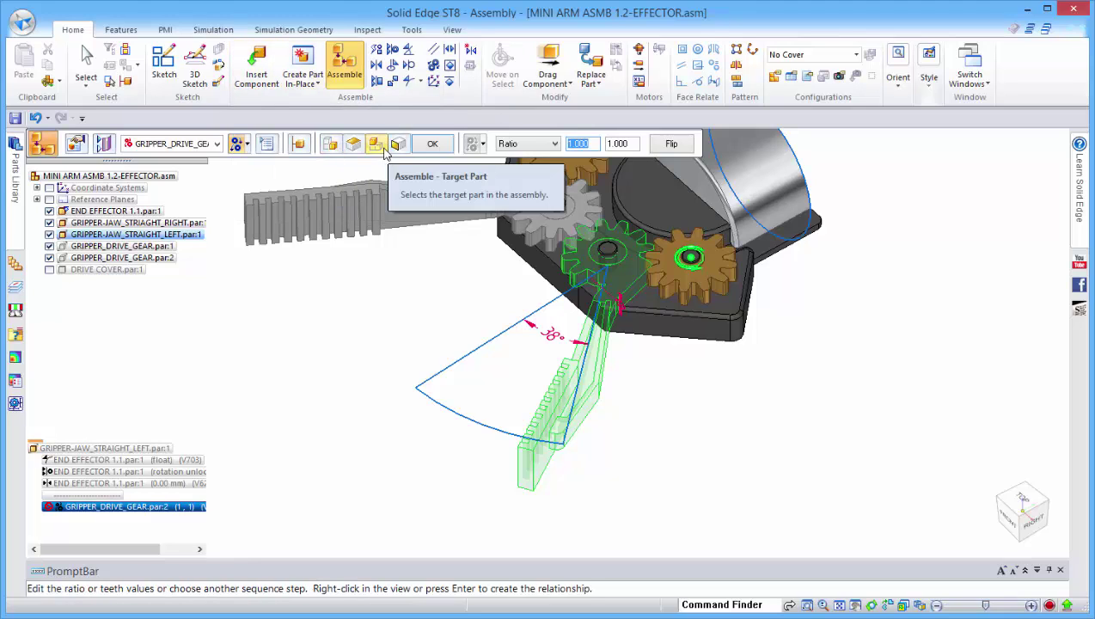
click(354, 143)
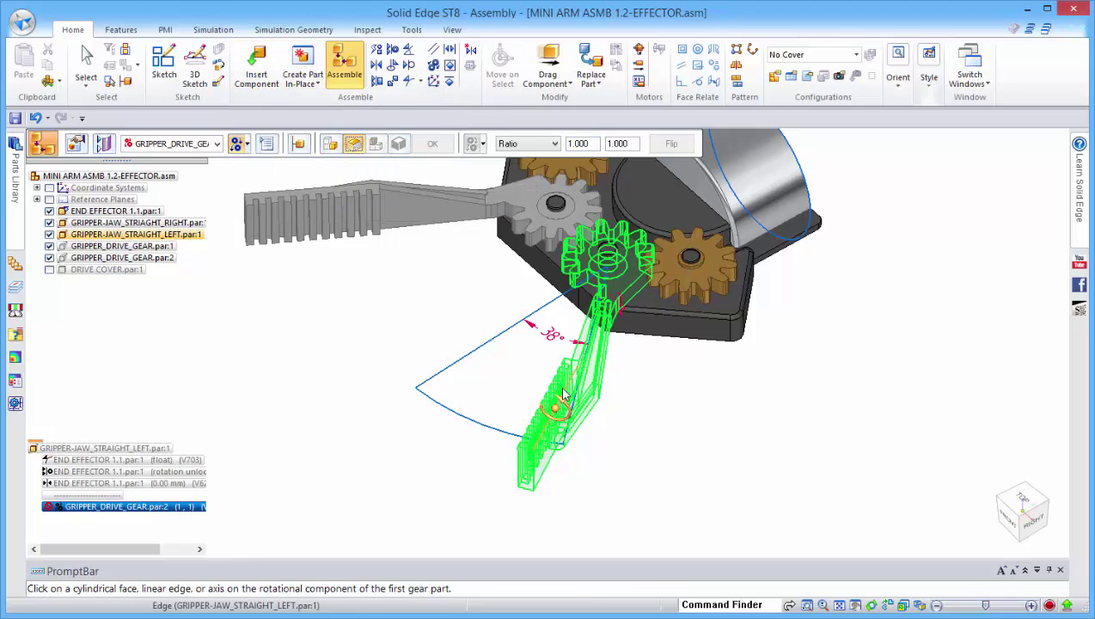
click(599, 270)
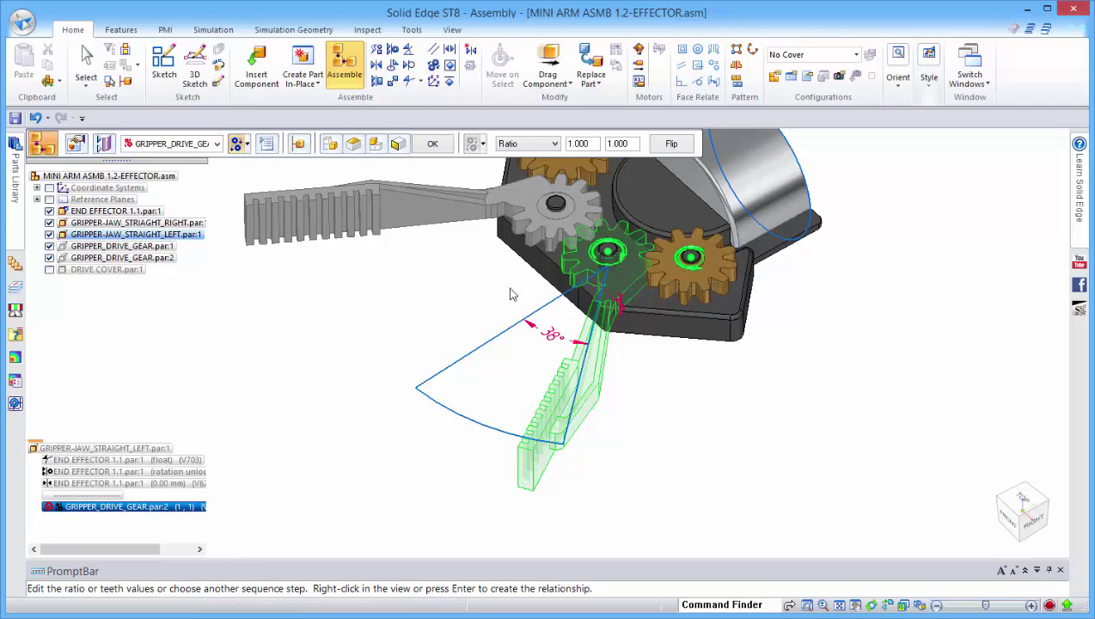
click(433, 144)
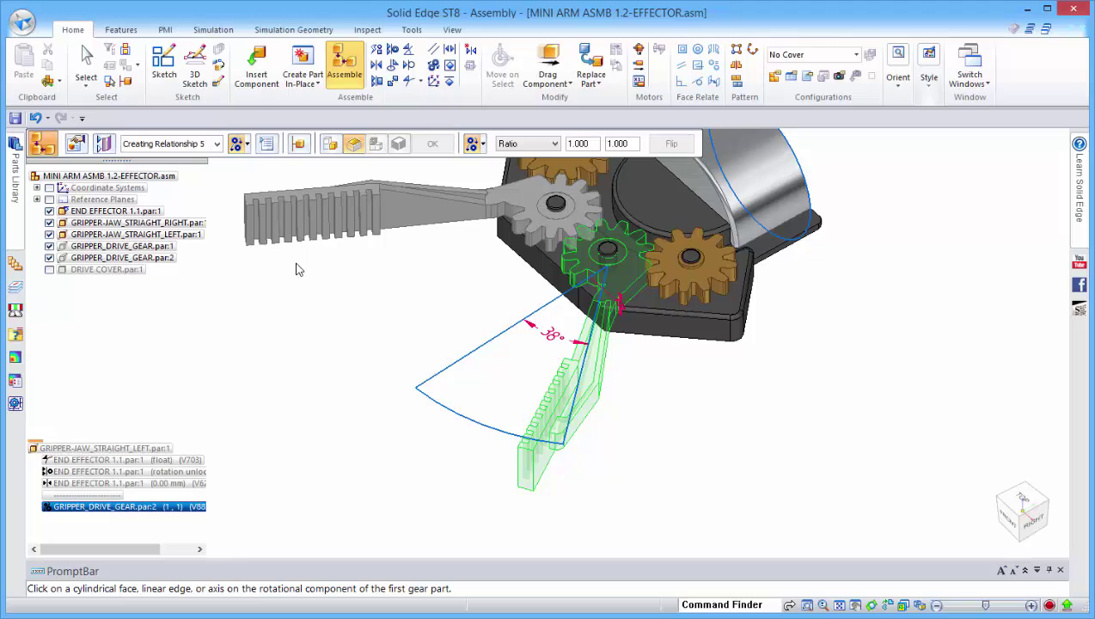
key(Escape)
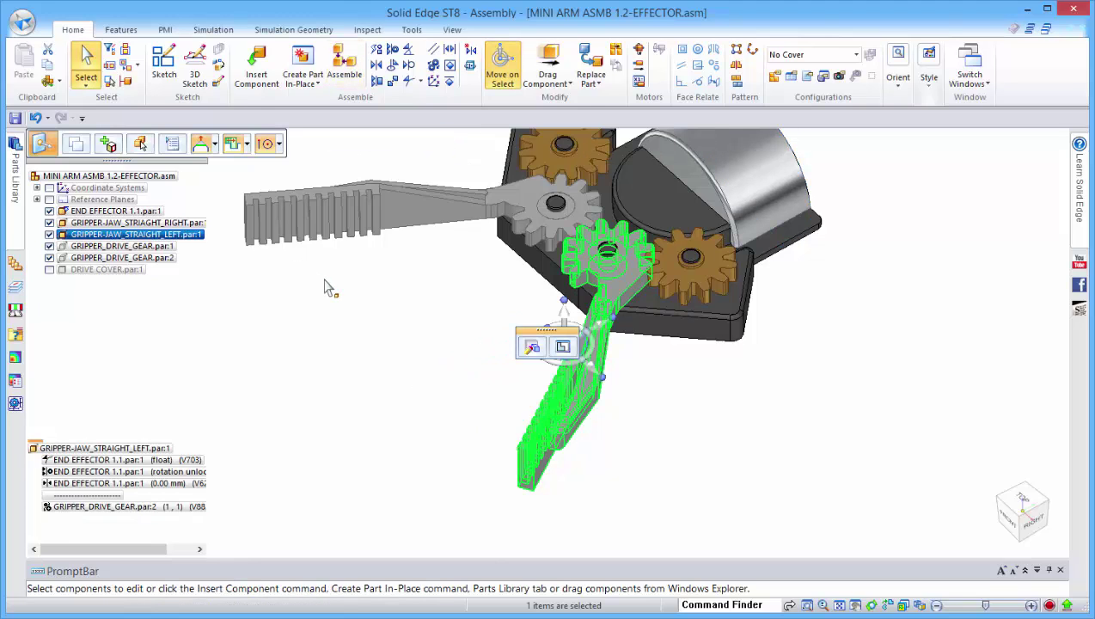
Activate the whole MINI ARM ASMB 1.2-EFFECTOR assembly from its PathFinder node.
right_click(348, 277)
click(418, 258)
scroll(397, 314, down, 1)
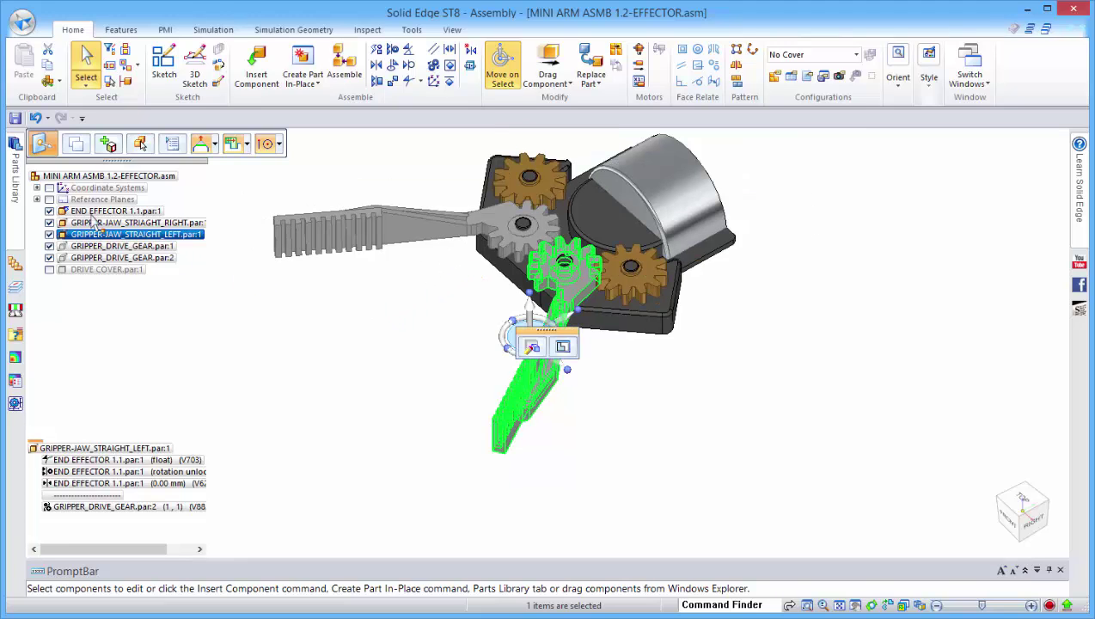
right_click(70, 177)
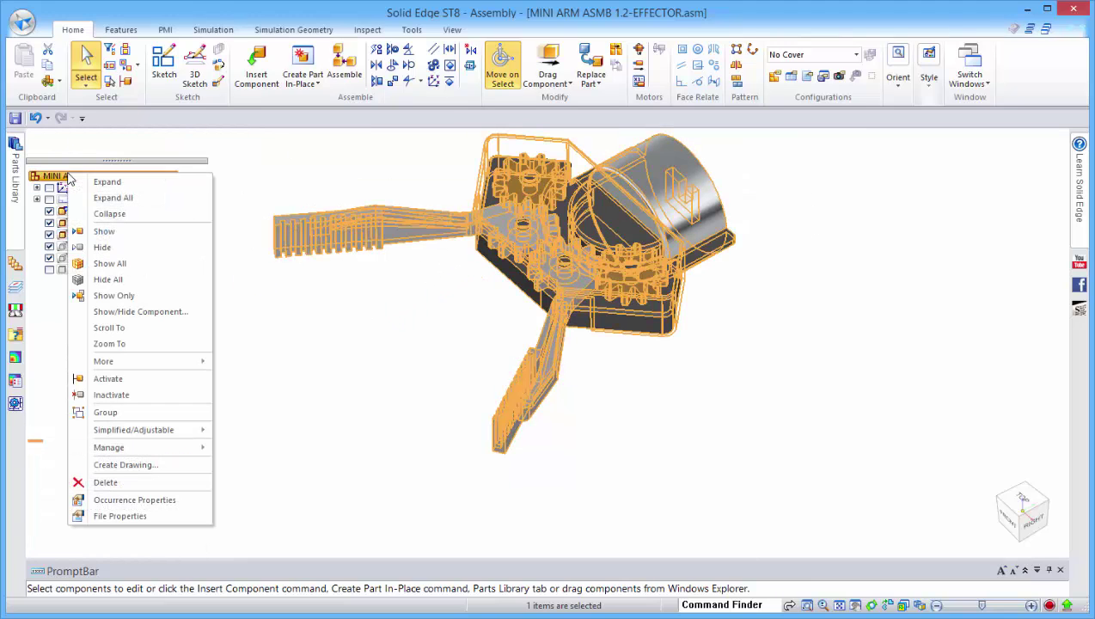
click(156, 382)
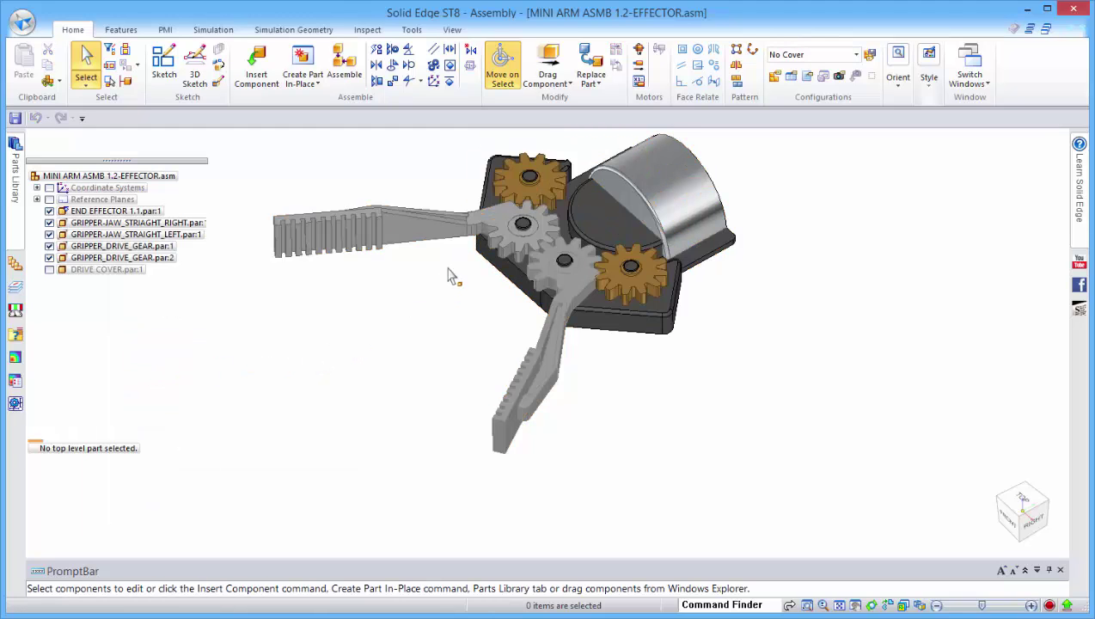
Drag the right gripper jaw about its gear axis to confirm both jaws rotate together.
click(547, 65)
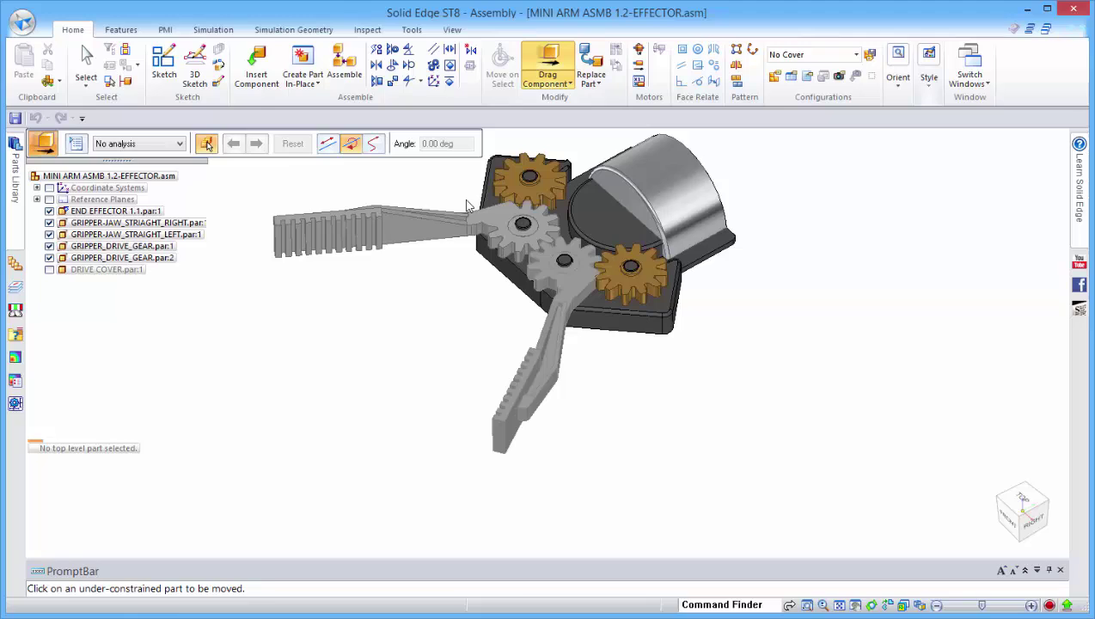
click(496, 226)
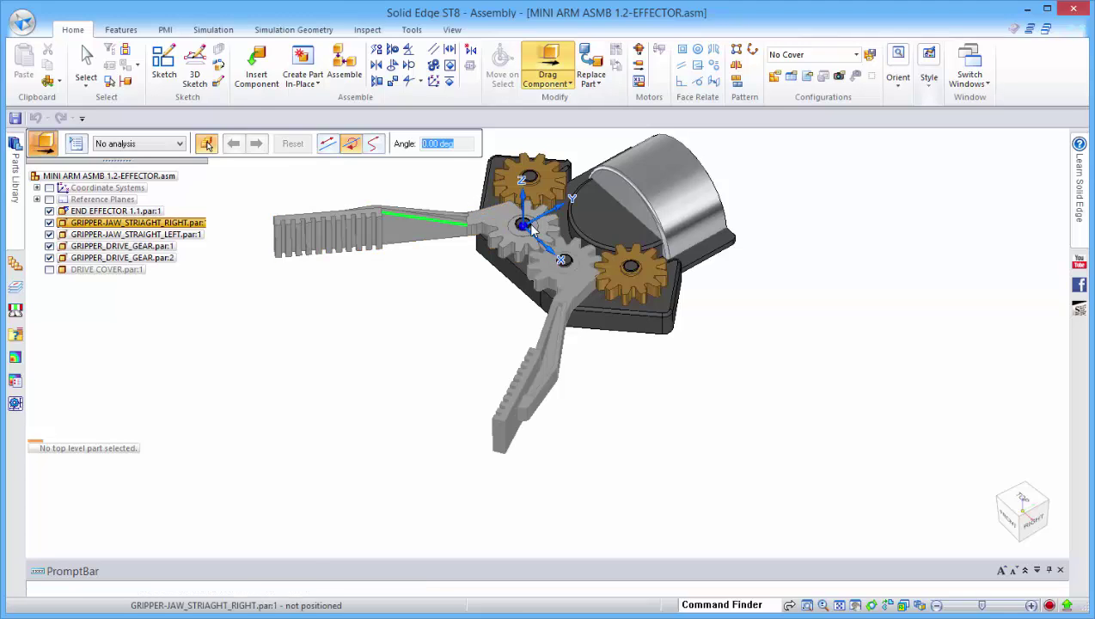
drag(454, 230, 215, 205)
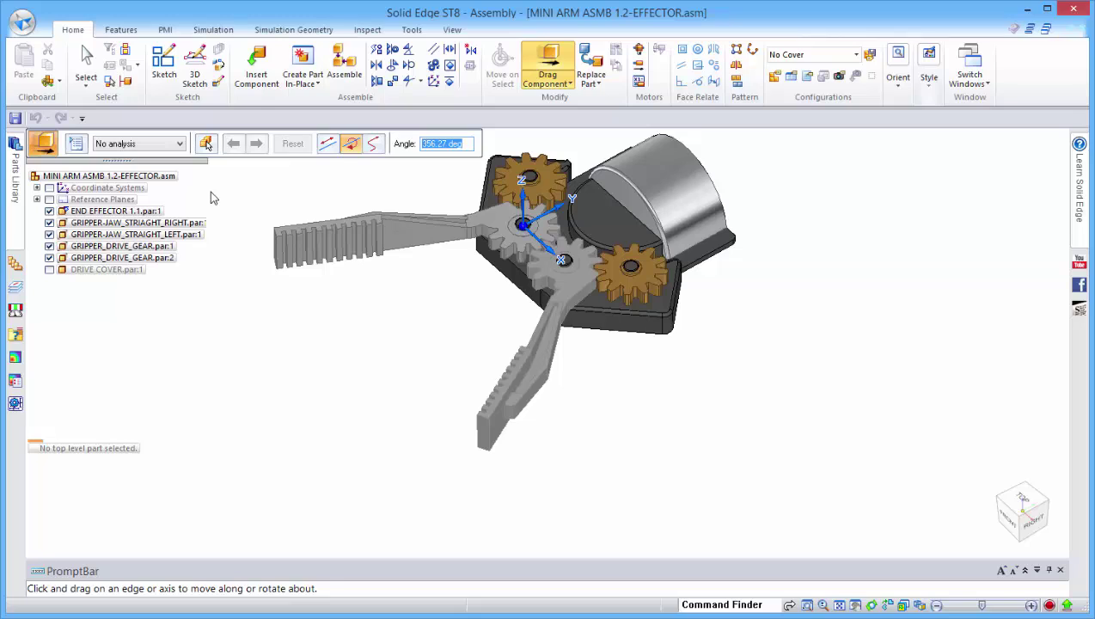
key(Escape)
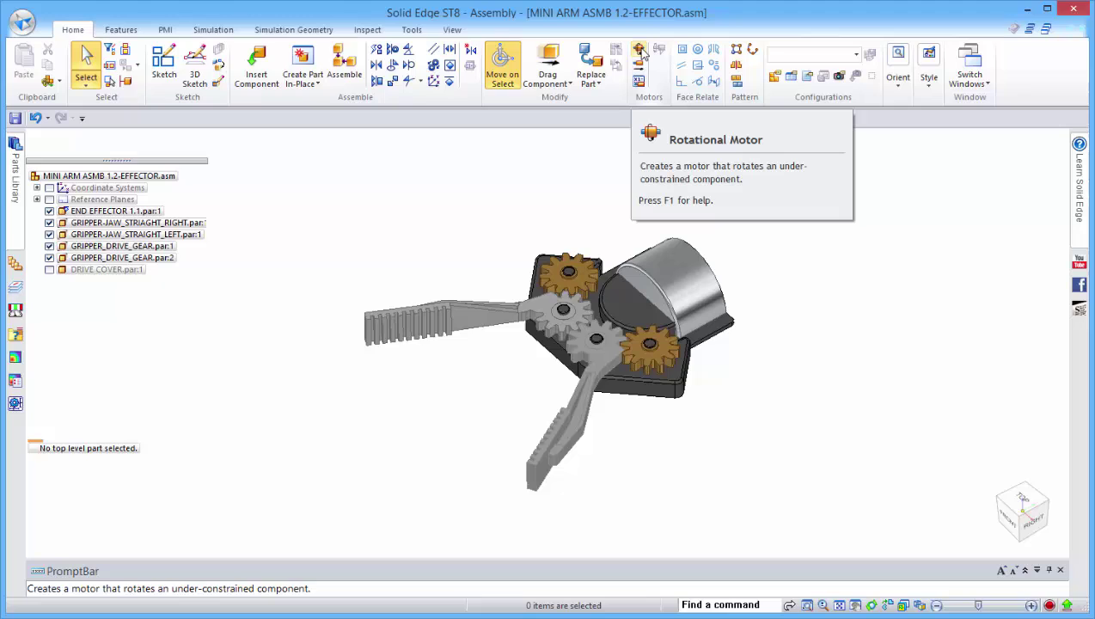
Create Rotational 1 on the right jaw's gear axis at 10 deg/s with a 35 degree limit.
click(641, 51)
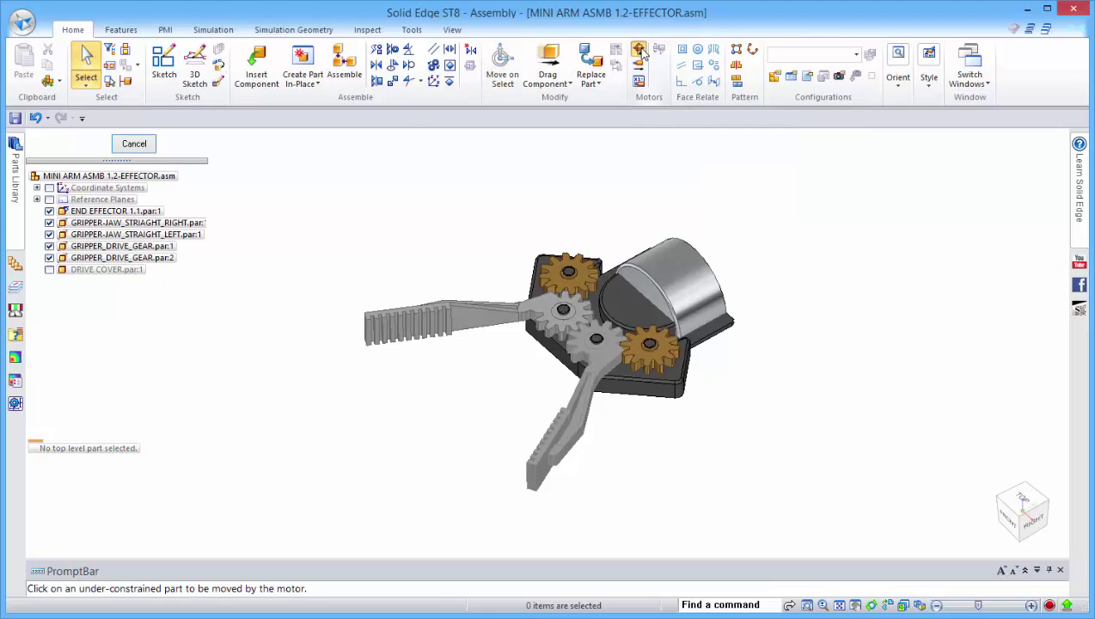
click(516, 318)
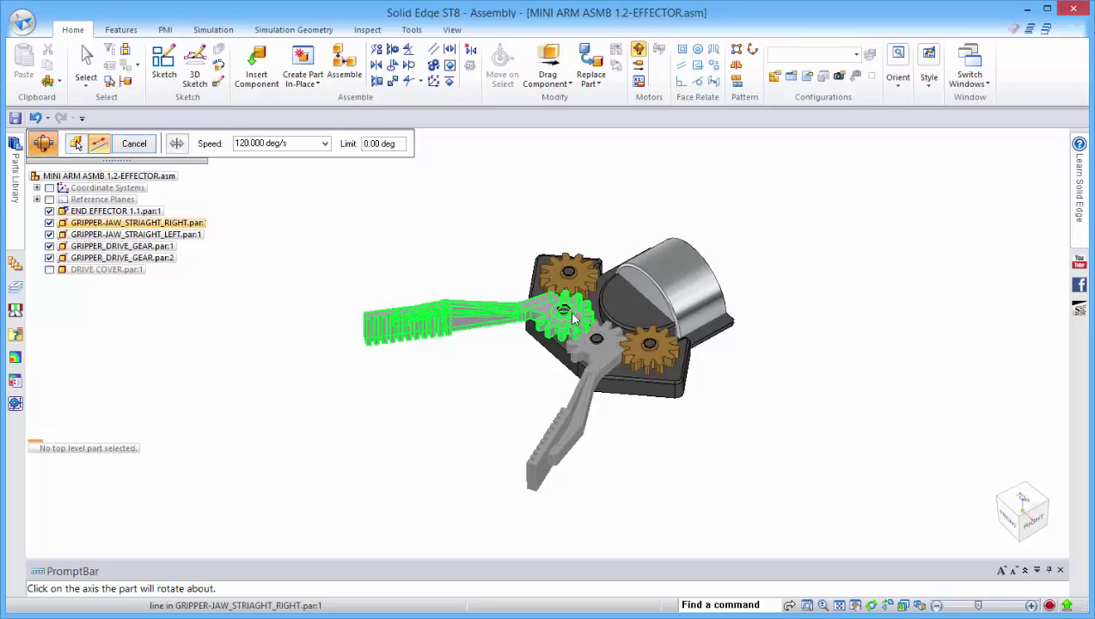
click(565, 320)
click(313, 146)
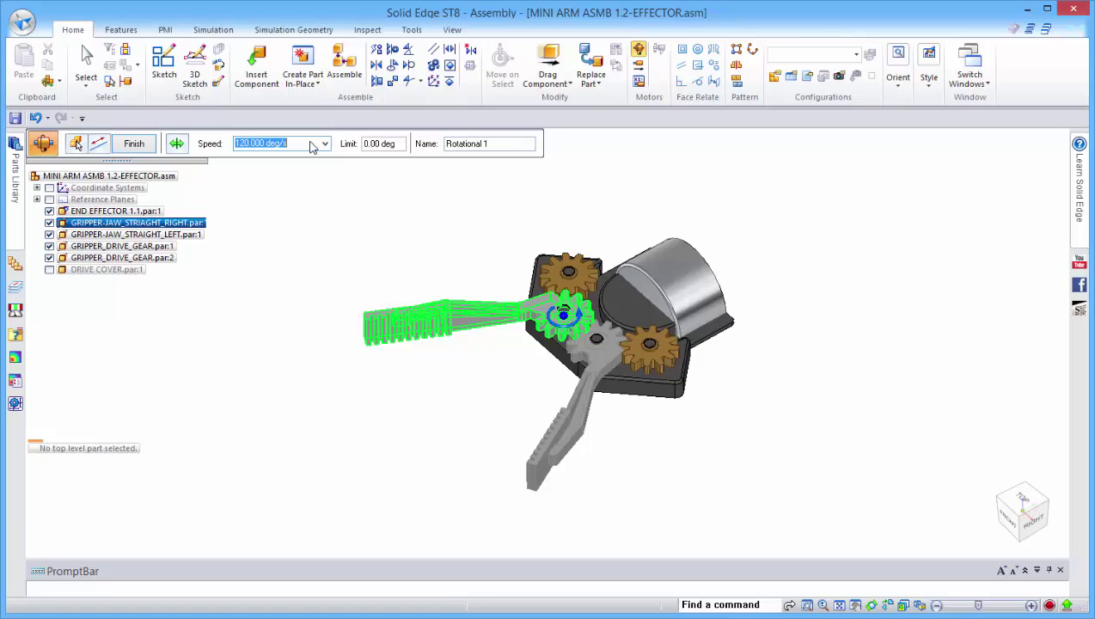
text(10)
key(Tab)
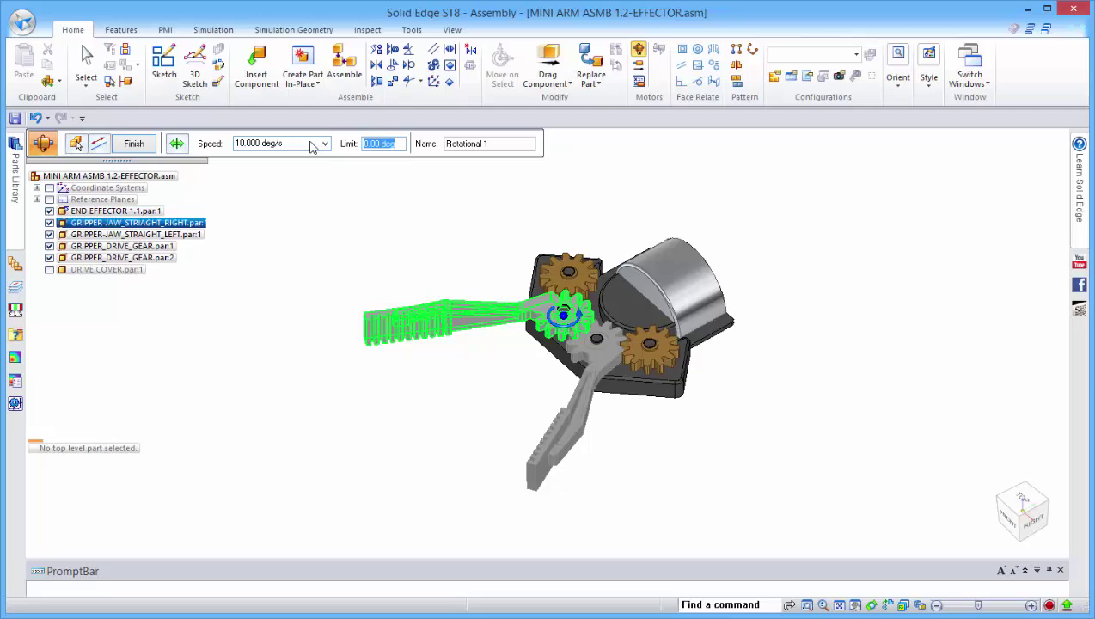
text(35)
key(Return)
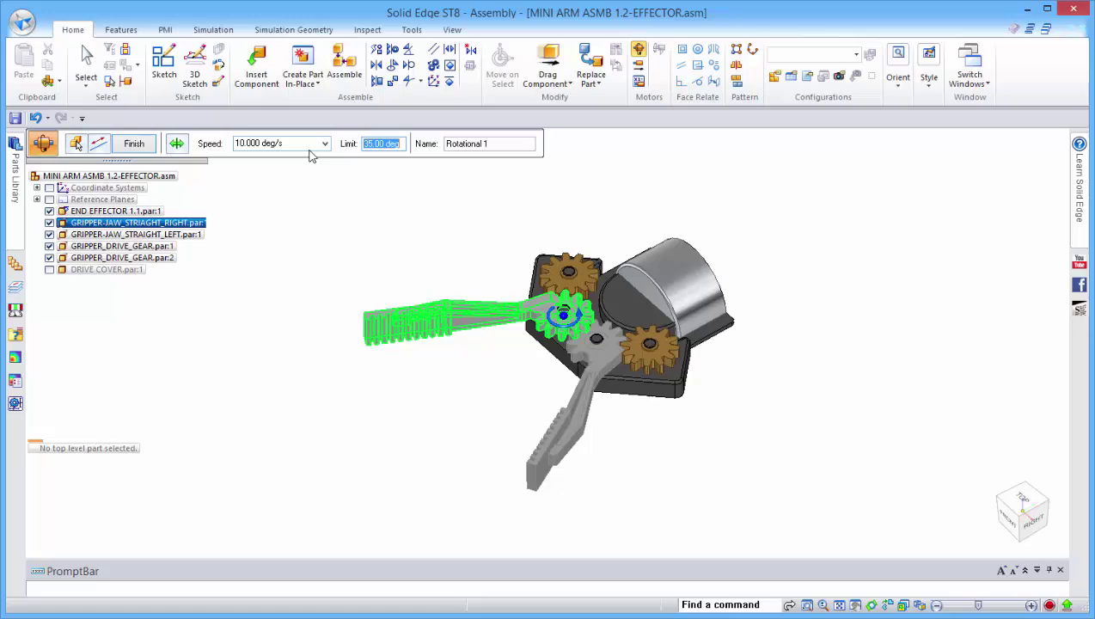
click(137, 147)
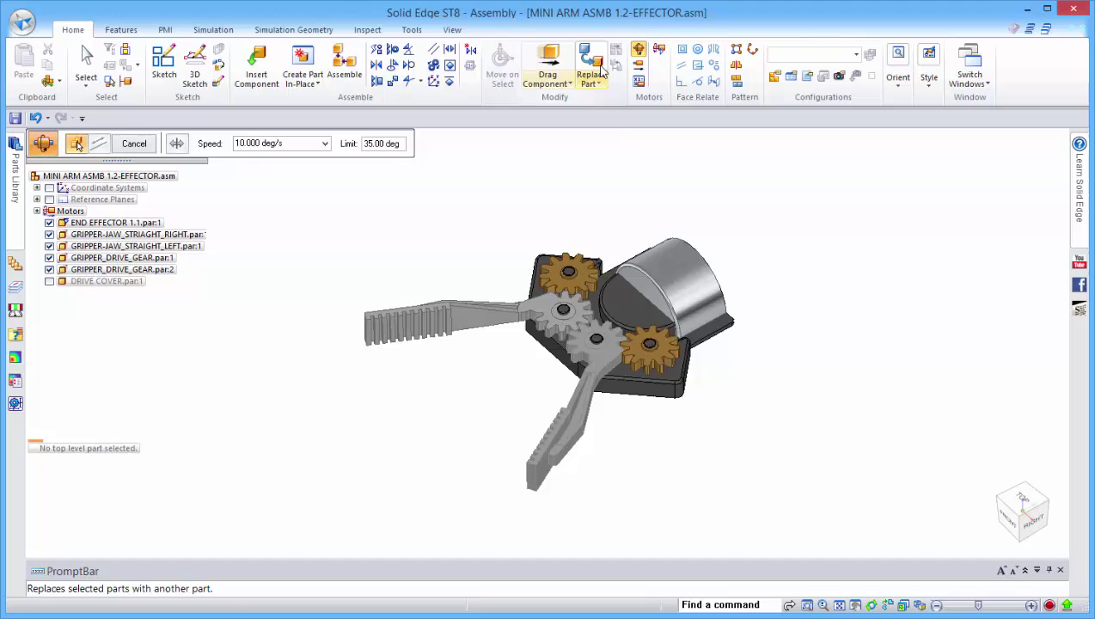
Add the Rotational 1 motor to the animation timeline.
click(660, 50)
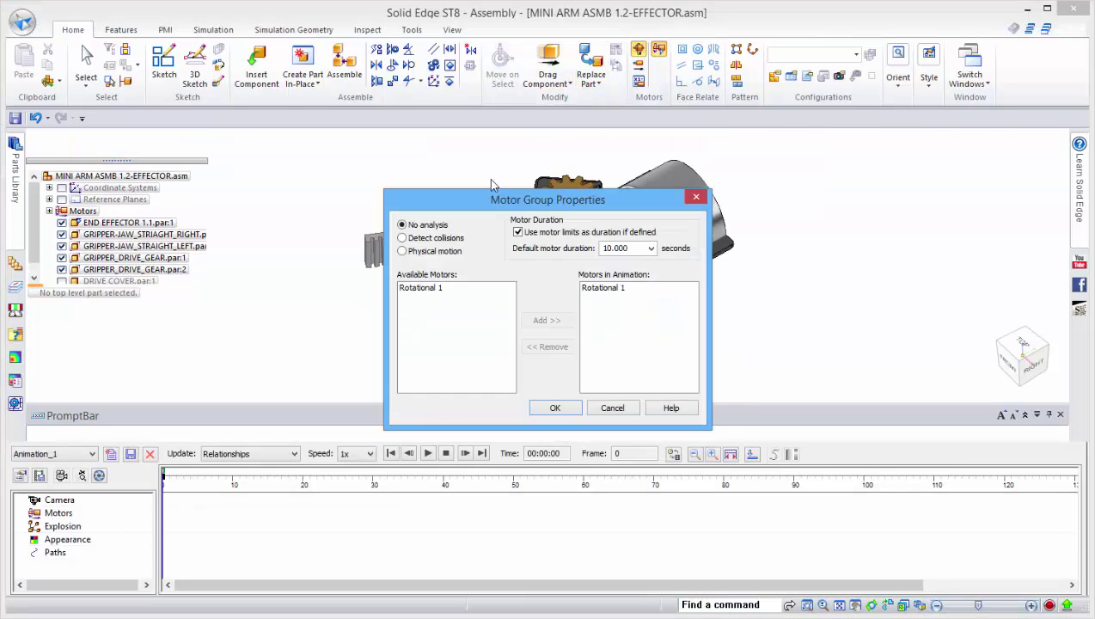
click(434, 289)
click(604, 288)
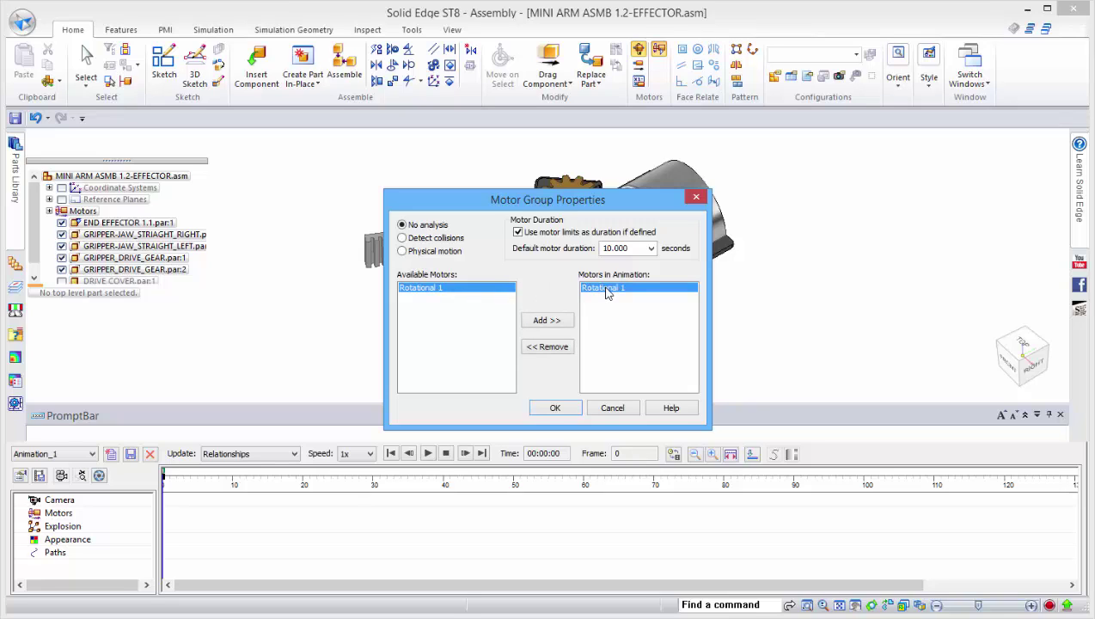
click(558, 409)
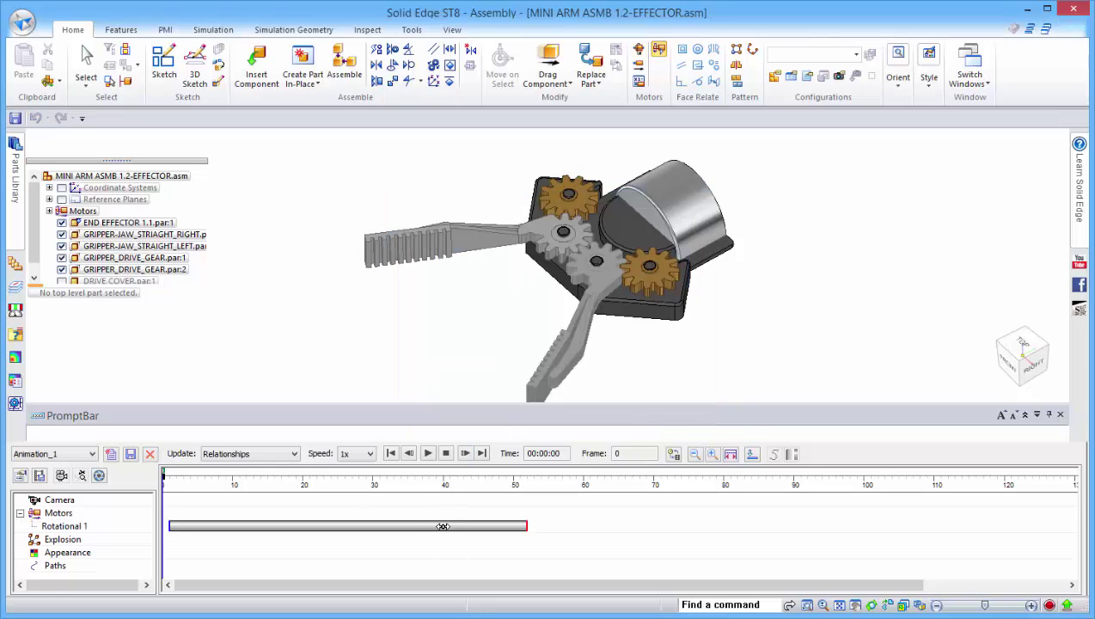
Play the Rotational 1 track to preview the jaws closing by frame 52.
click(443, 526)
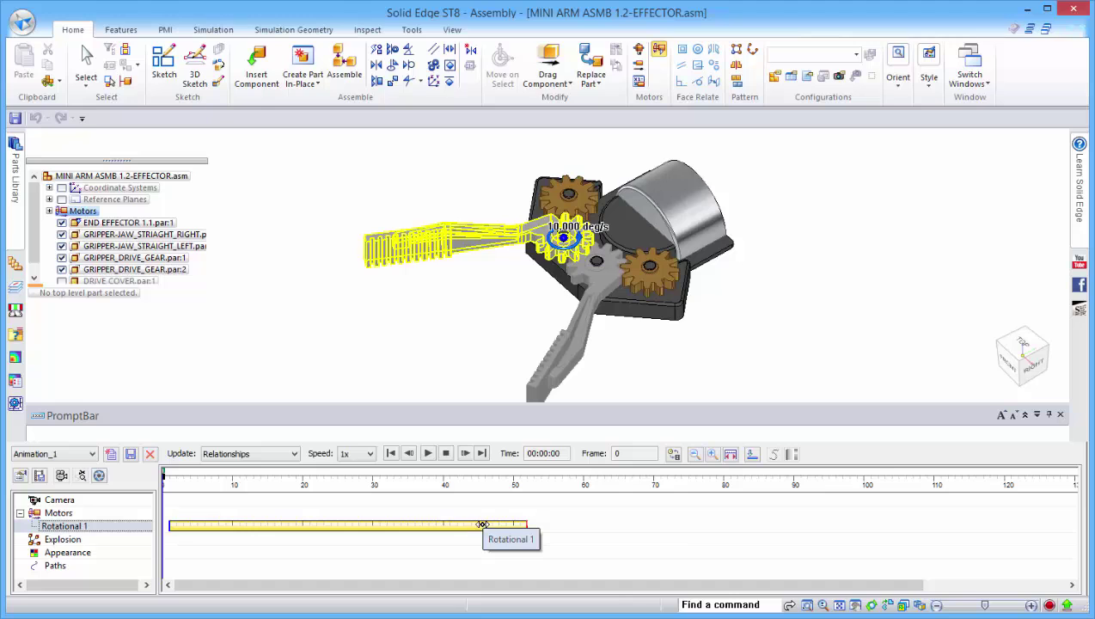
click(428, 453)
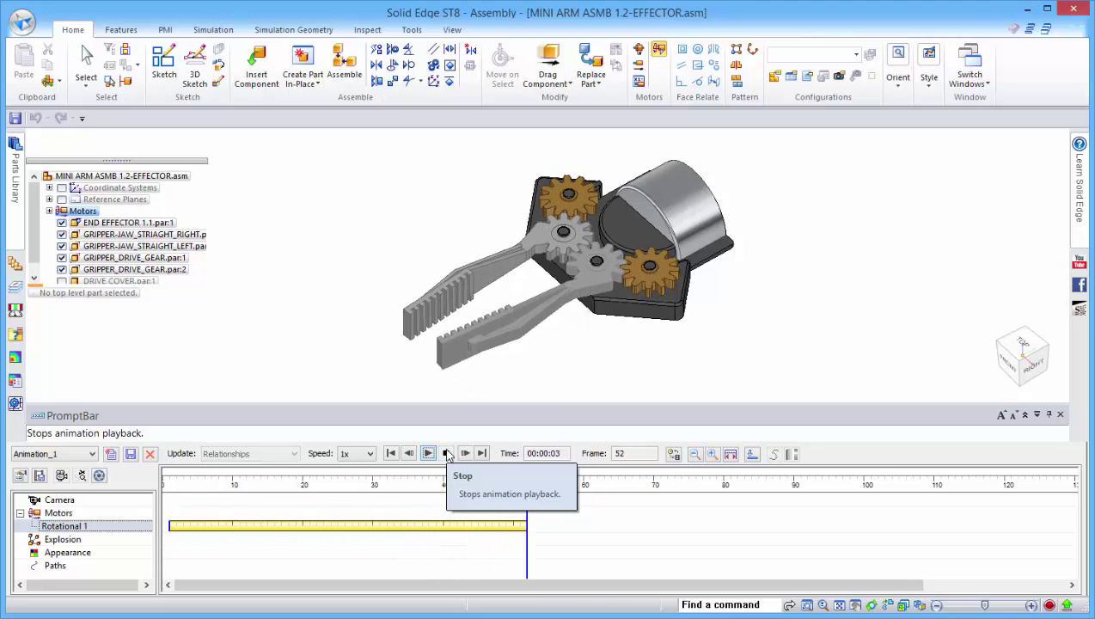
click(448, 455)
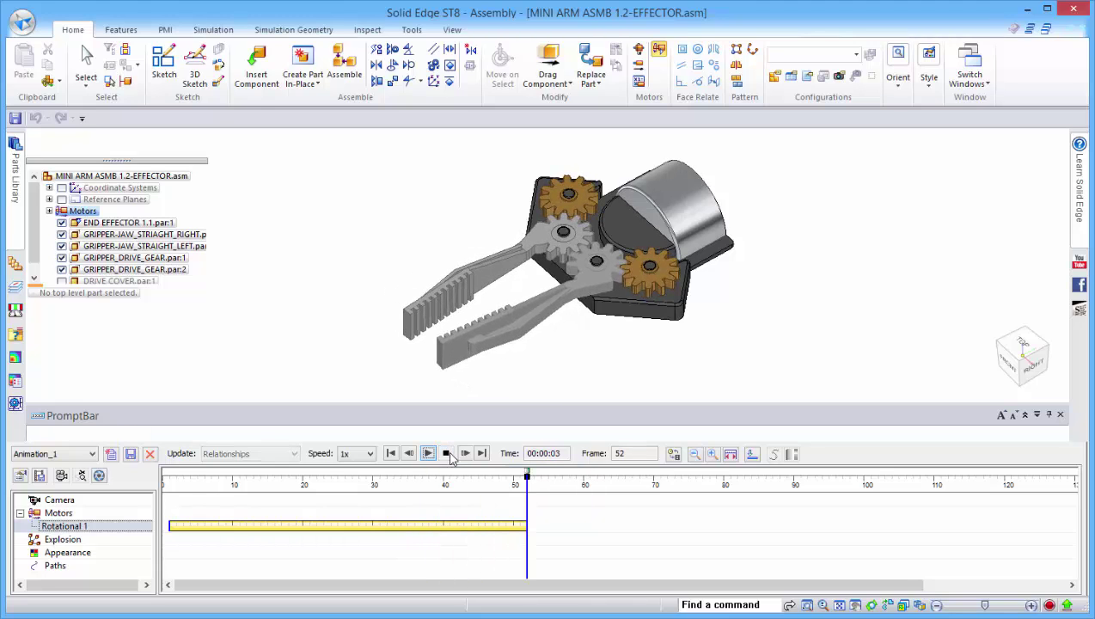
Copy the Rotational 1 motor segment and paste it to start at frame 52.
right_click(456, 525)
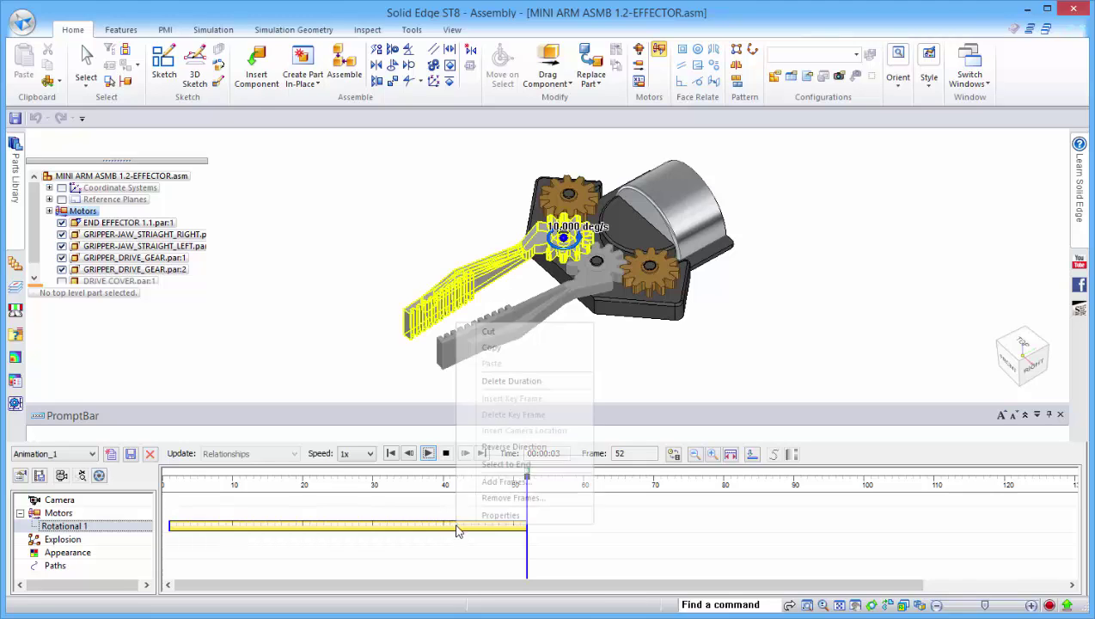
click(505, 348)
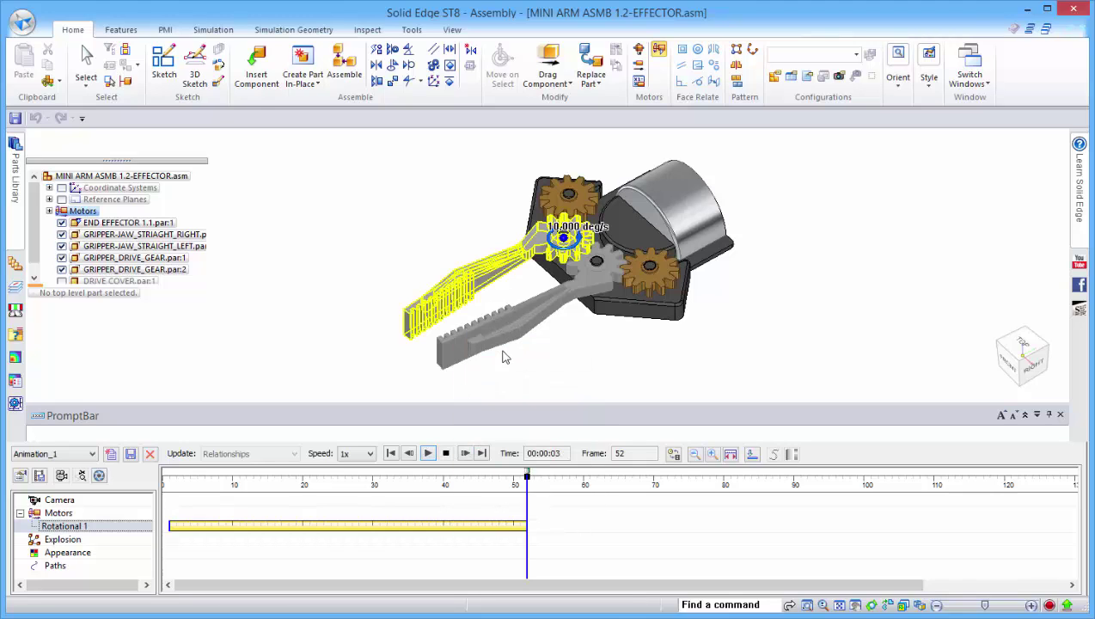
right_click(541, 532)
click(574, 568)
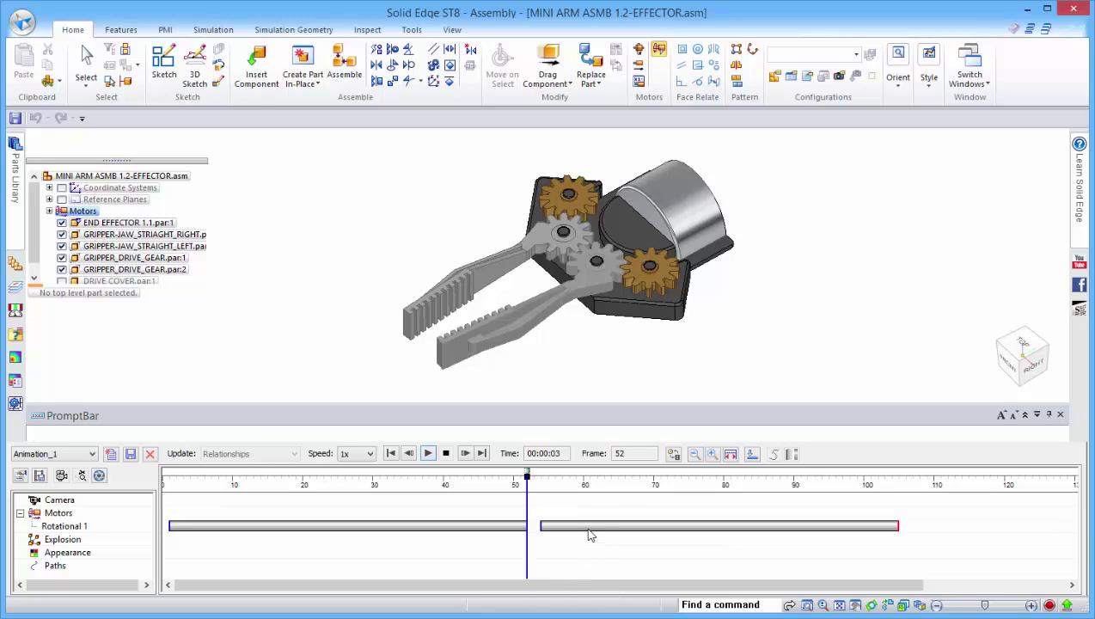
drag(572, 533, 555, 527)
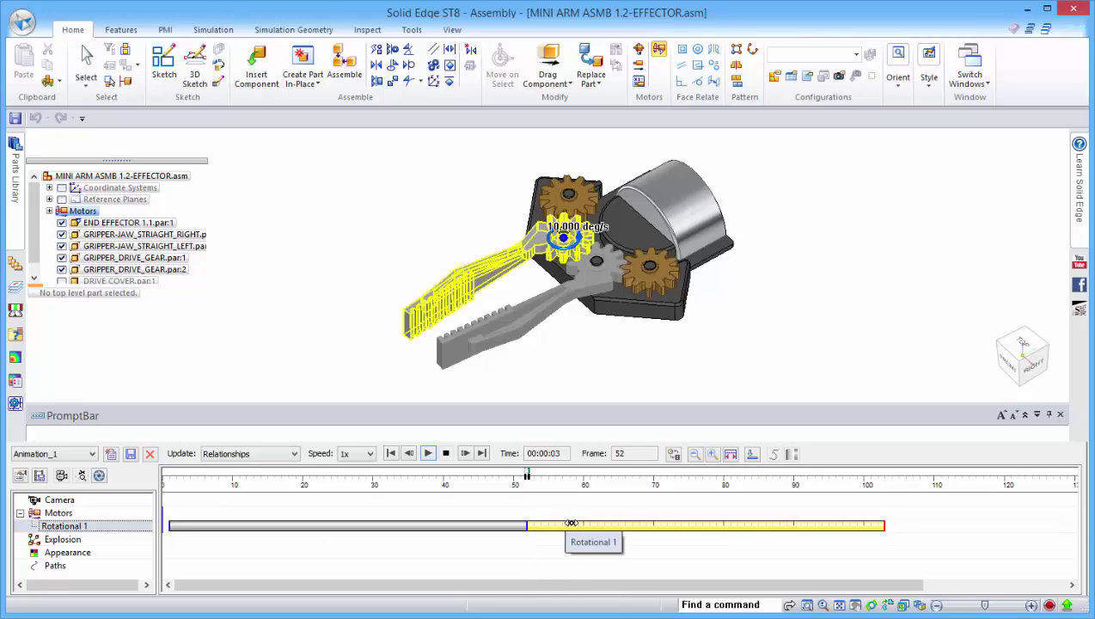
Reverse the pasted segment's direction and play the jaws closing and reopening.
right_click(571, 524)
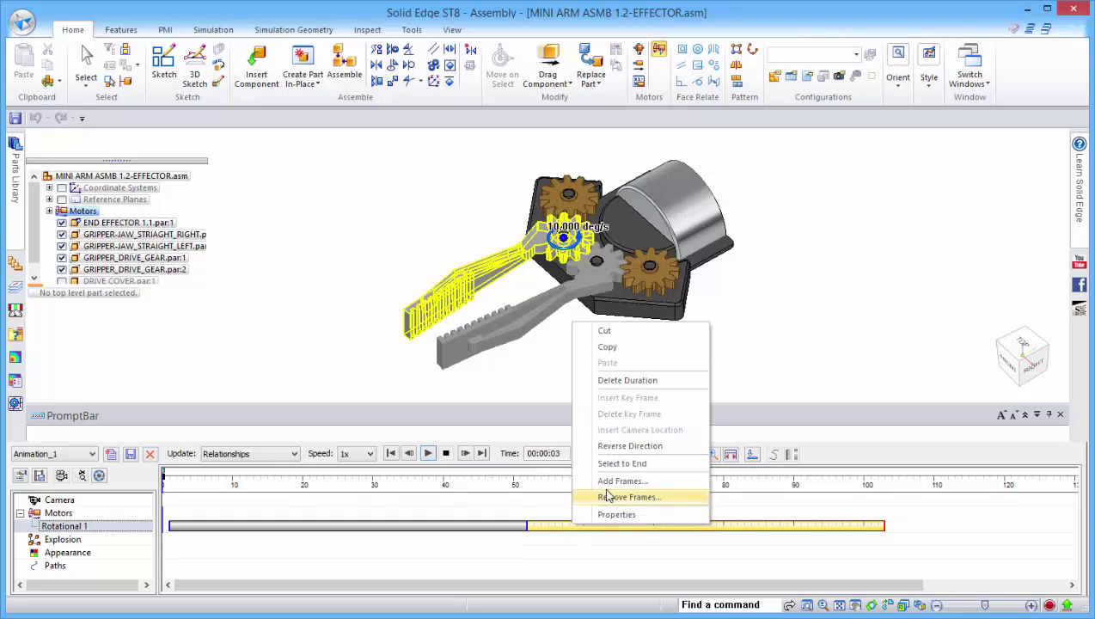
click(636, 446)
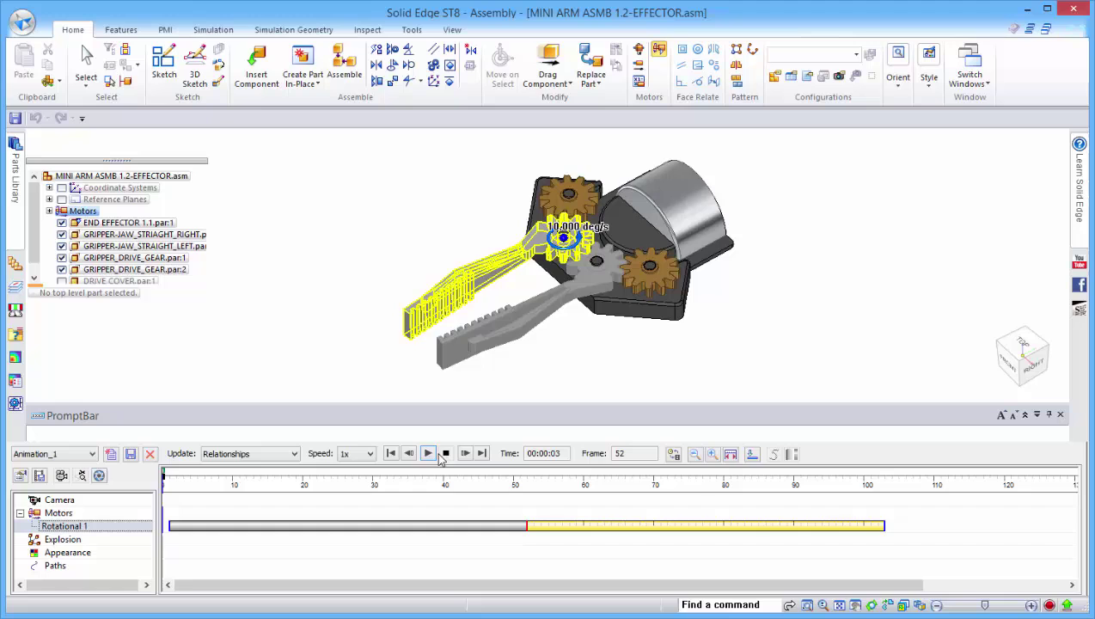
click(427, 453)
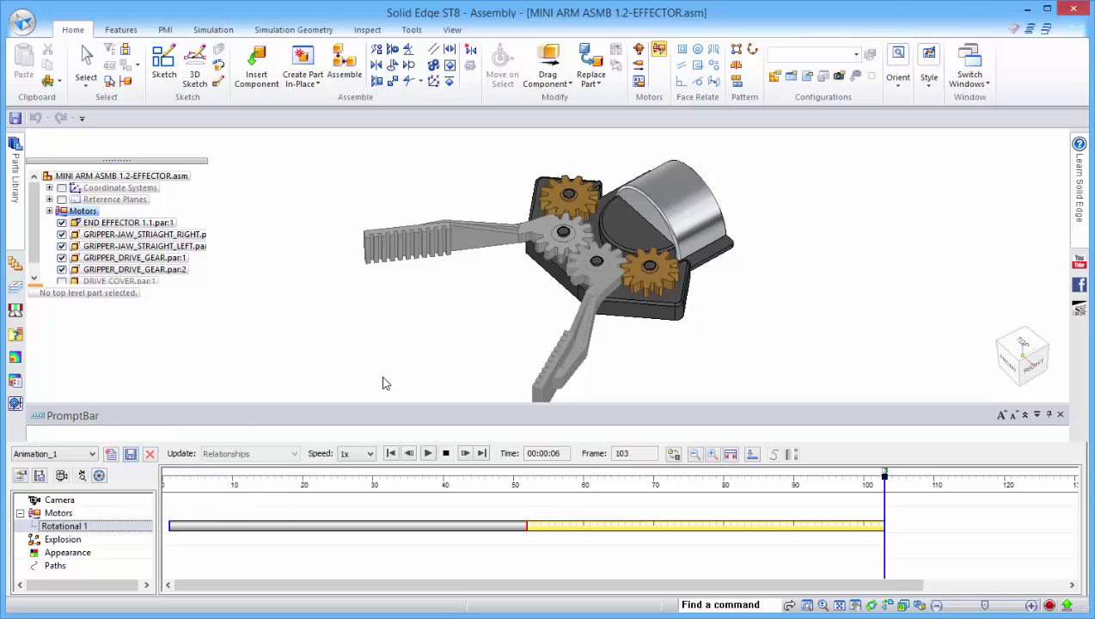
Send the animation to KeyShot with the 640 x 480 NTSC preset and KeyShot launching.
click(98, 476)
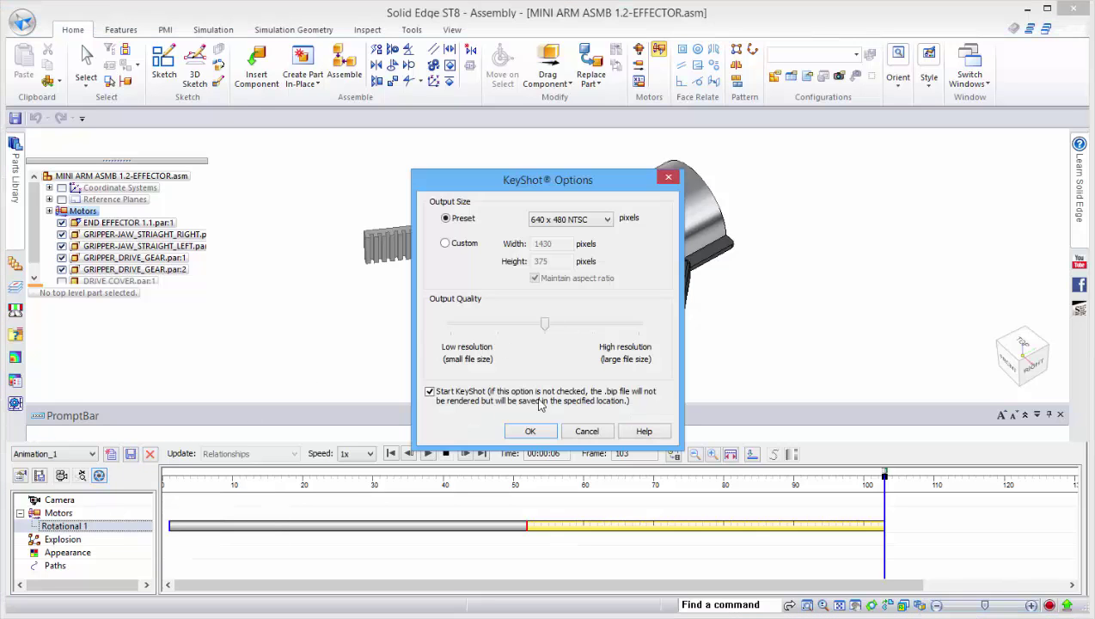
click(530, 432)
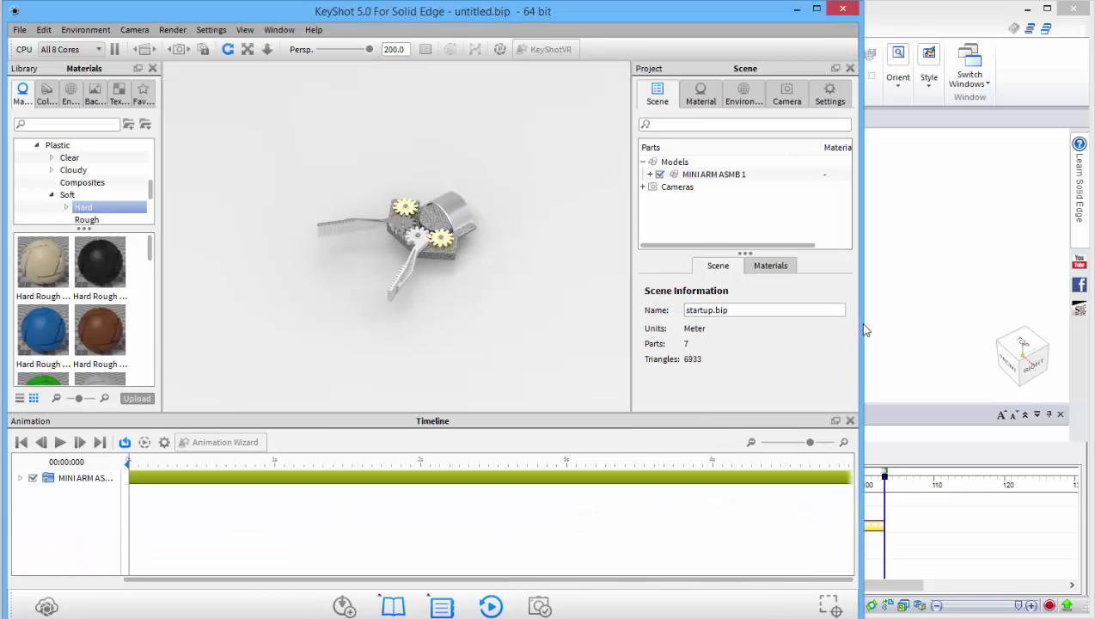
Apply blue Hard Rough plastic to both gripper jaws, then preview the imported animation.
drag(863, 330, 1081, 317)
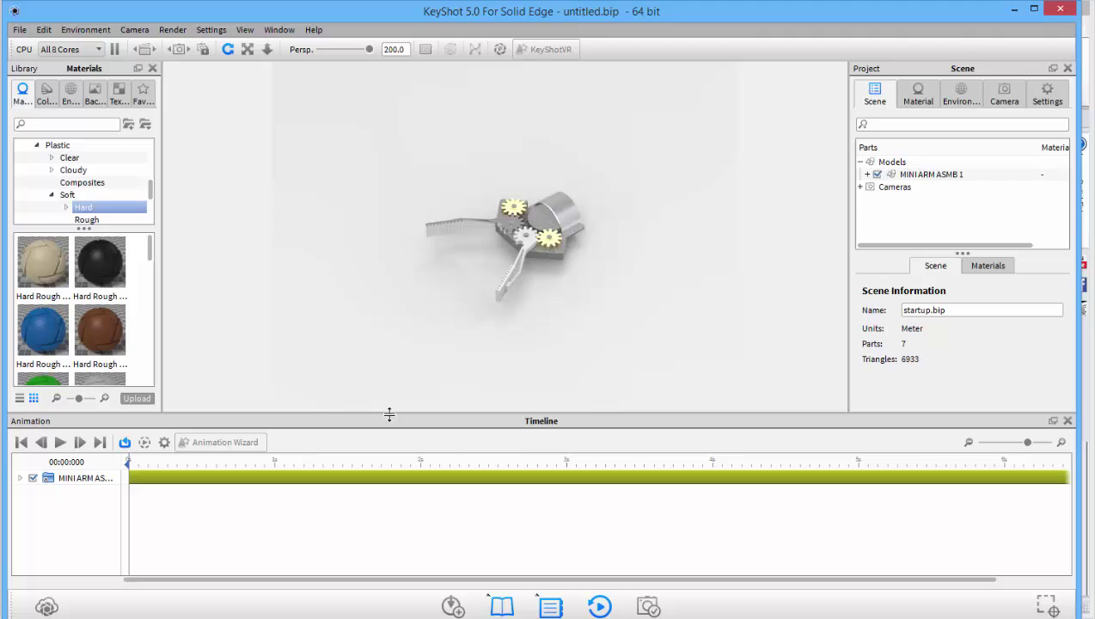
click(47, 480)
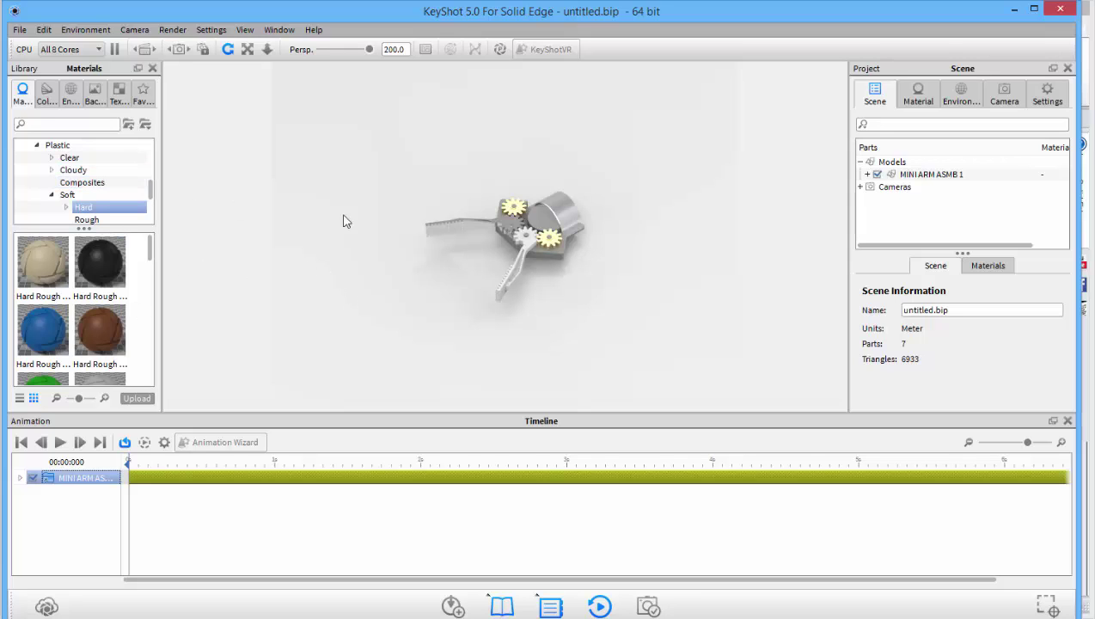
scroll(520, 215, up, 6)
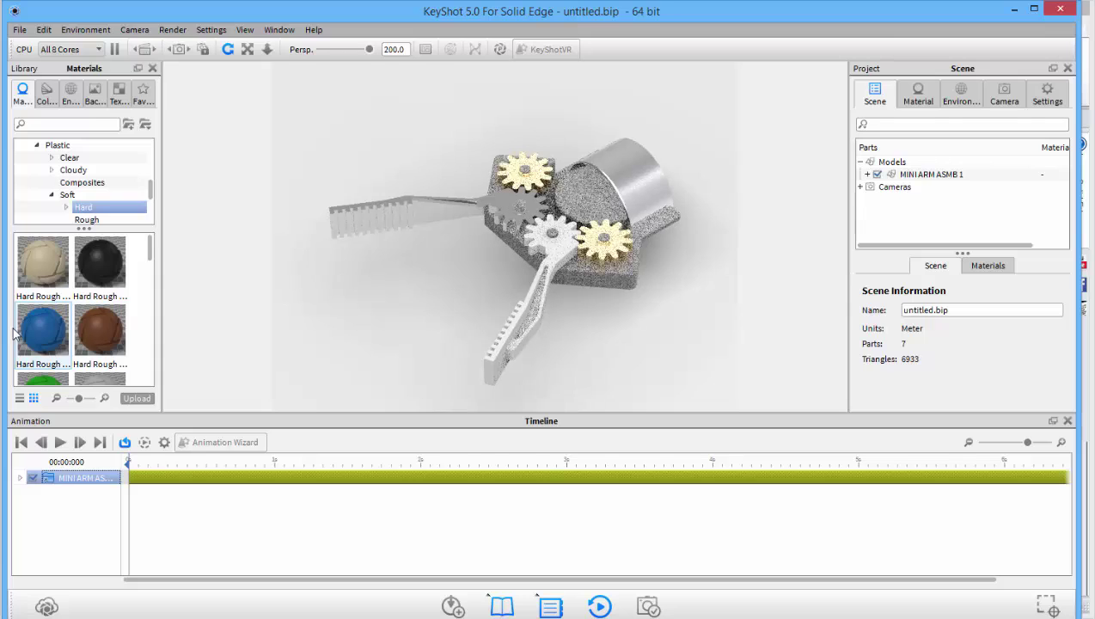
drag(47, 329, 376, 214)
drag(53, 331, 532, 298)
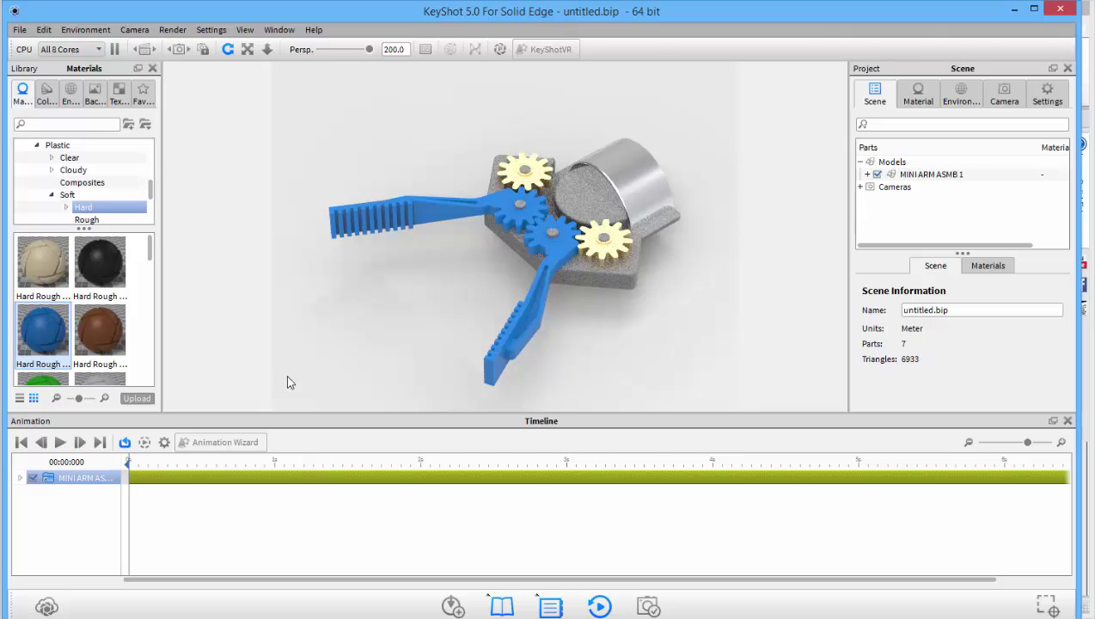
click(59, 442)
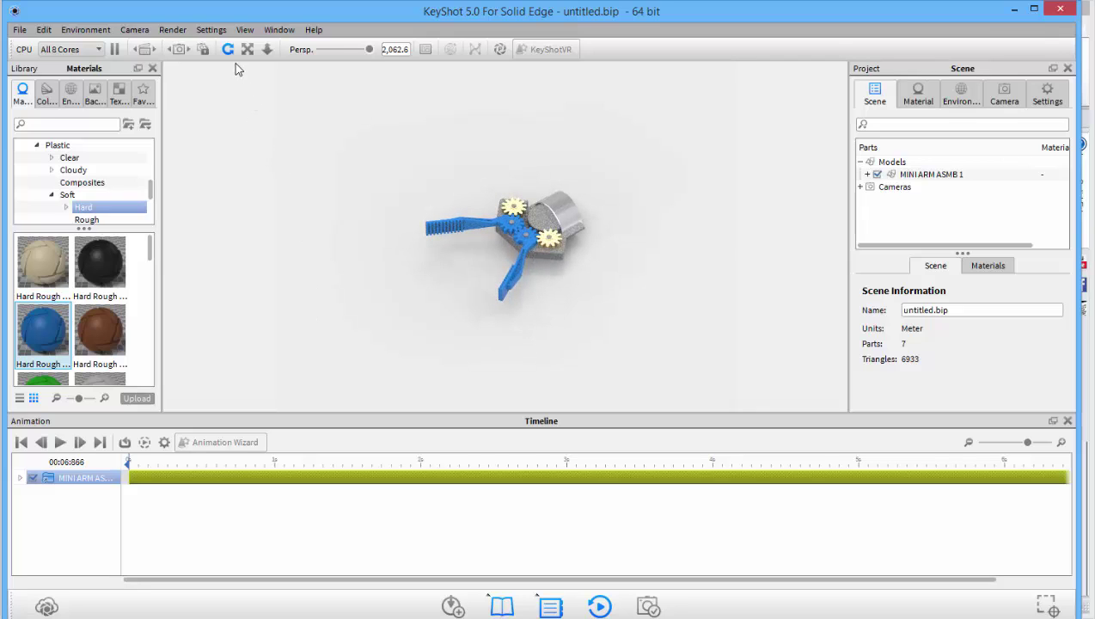
Set Render options to Animation with Video Output enabled in AVI (MPEG4) format.
click(173, 29)
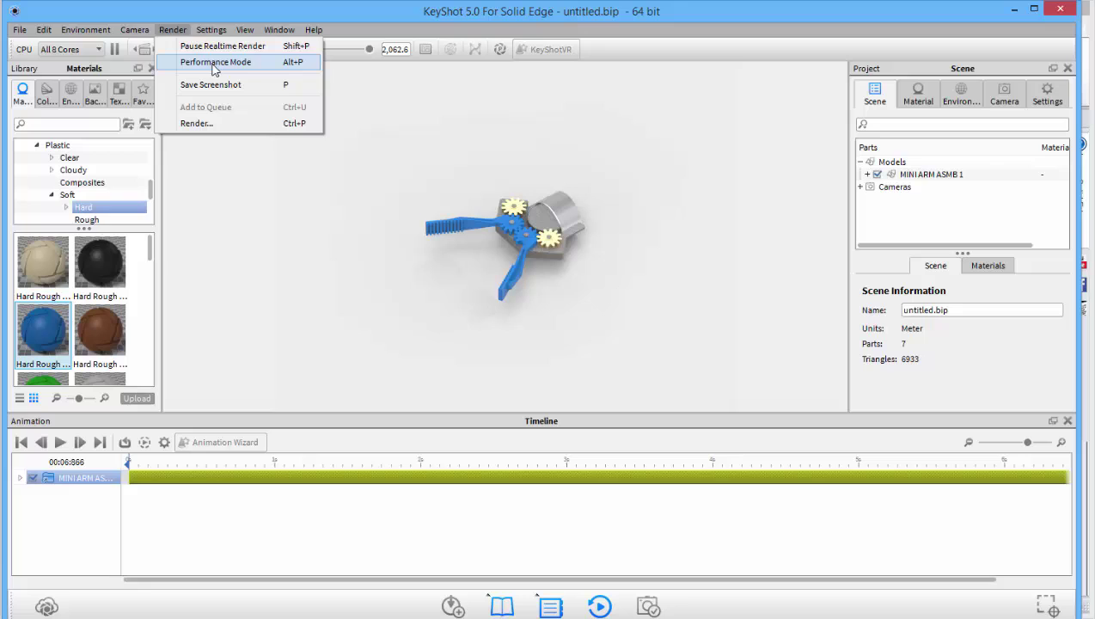
click(211, 123)
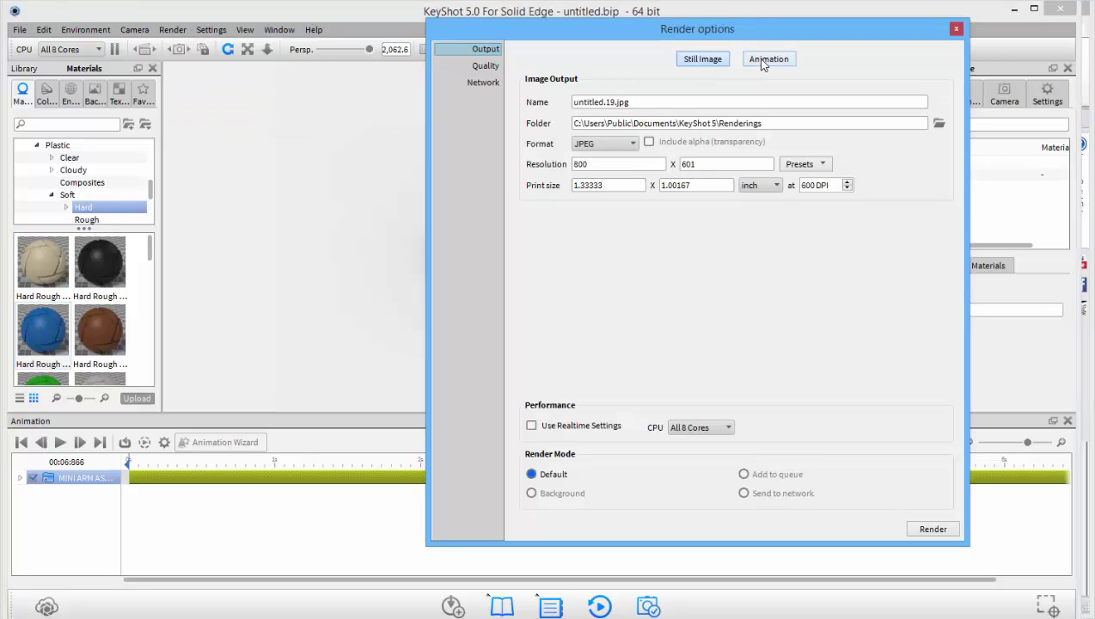
click(764, 59)
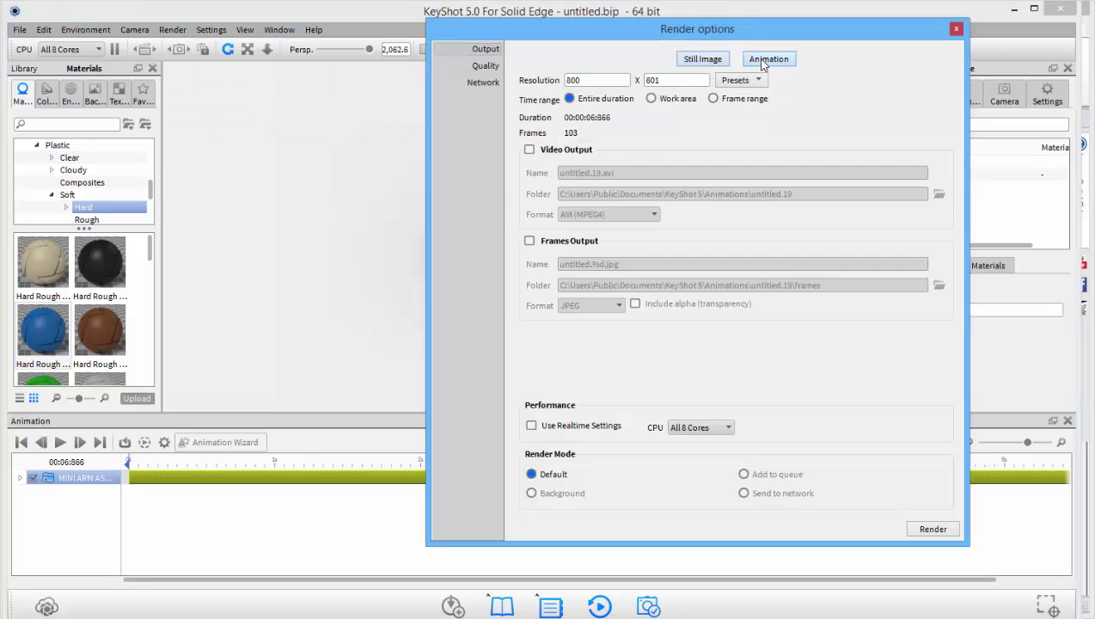
click(560, 151)
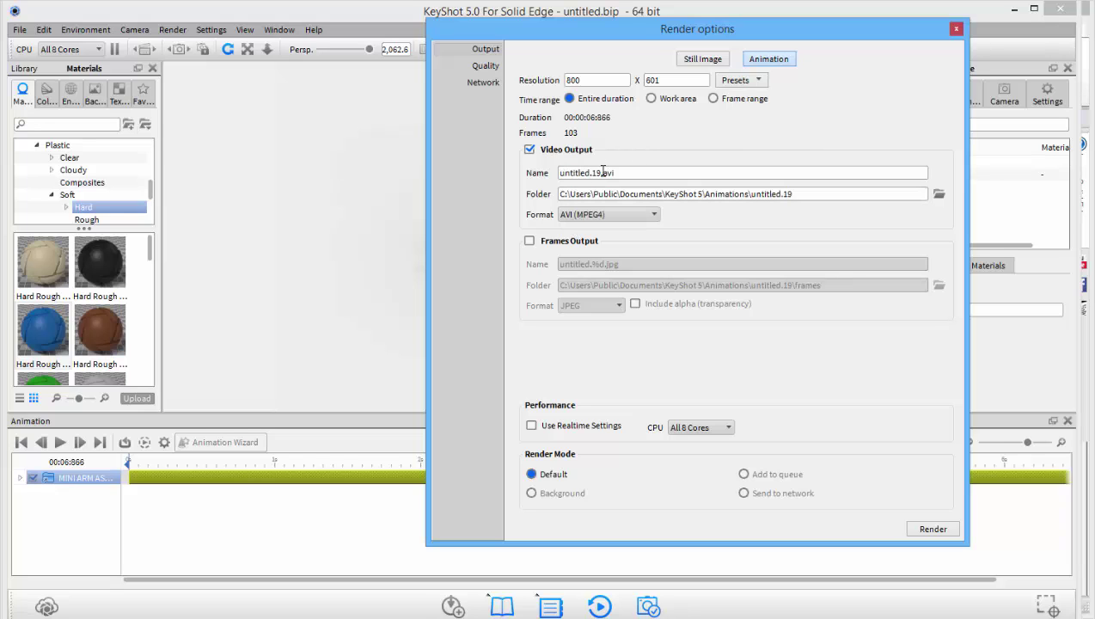